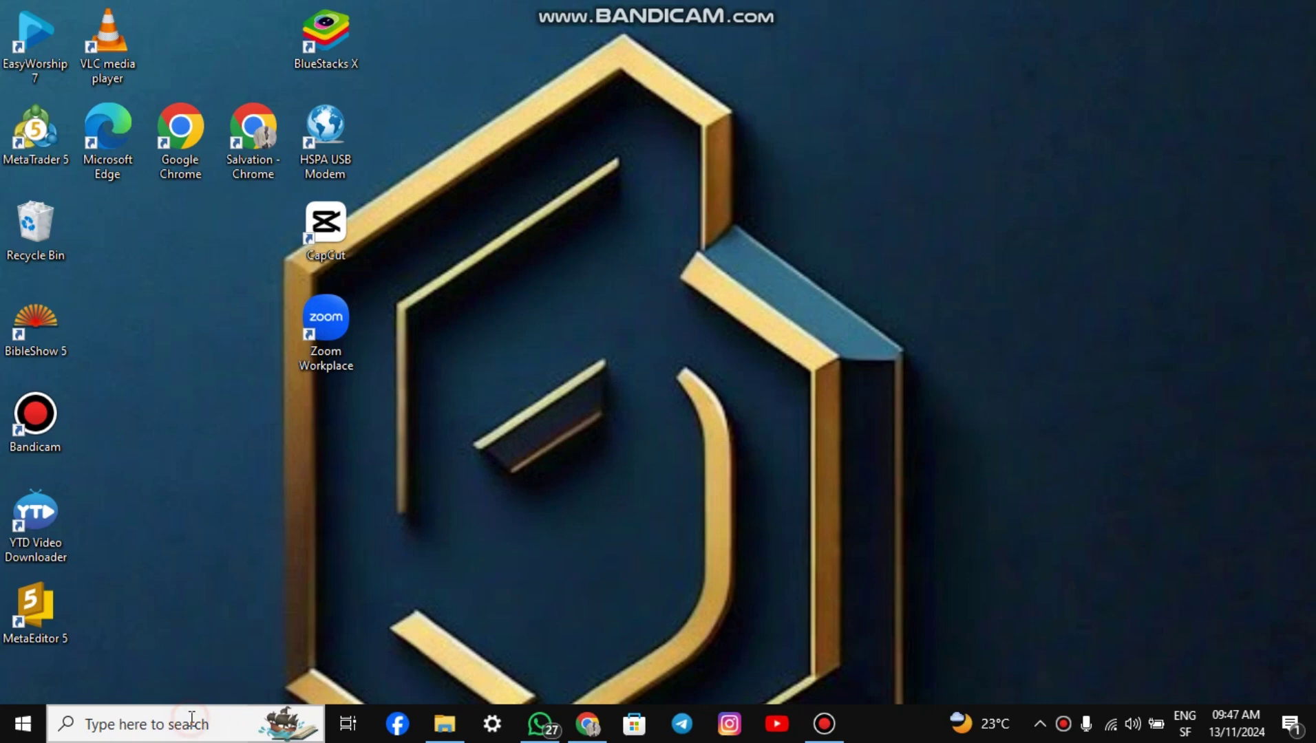
Find Microsoft Office LTSC Professional Plus 2021 in Apps & features by searching 'Microsoft office'
{"action": "type", "text": "apps"}
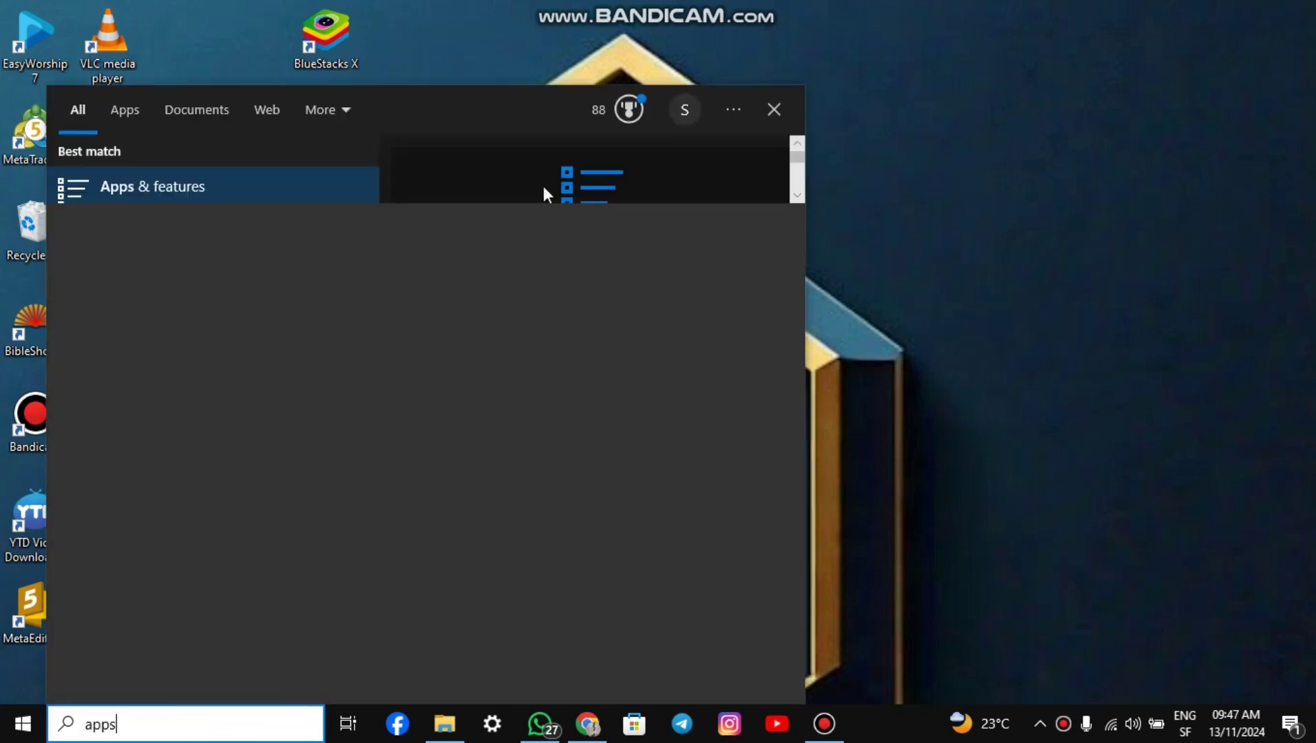
{"action": "left_click", "coordinate": [544, 193]}
{"action": "left_click", "coordinate": [401, 391]}
{"action": "type", "text": "micros"}
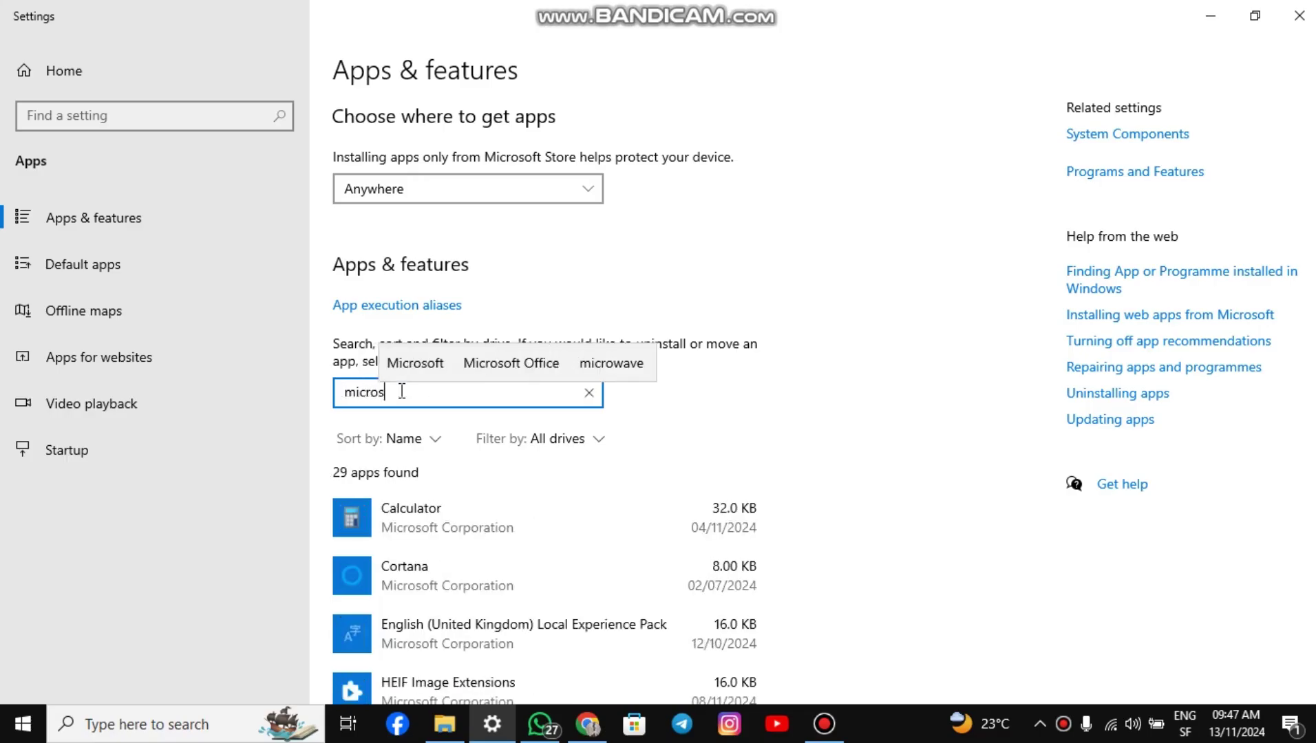
{"action": "type", "text": "oft"}
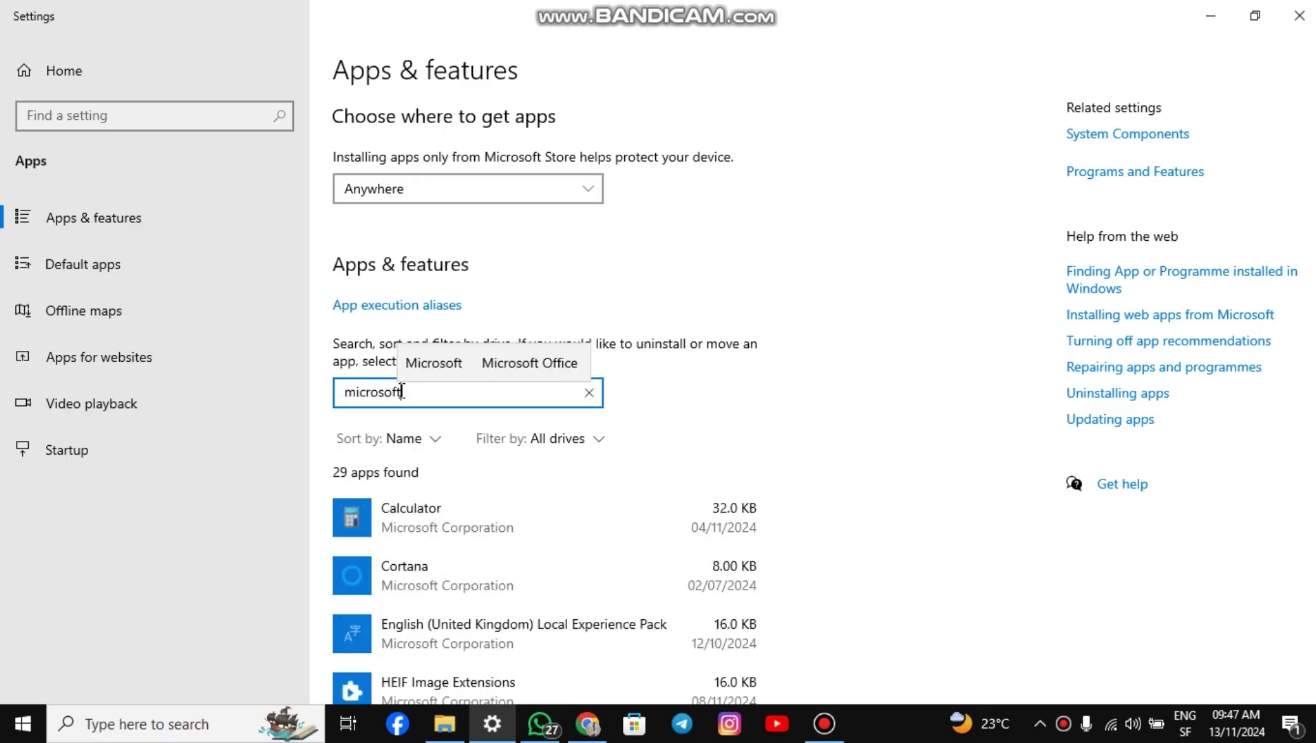
{"action": "left_click", "coordinate": [415, 363]}
{"action": "type", "text": "office"}
Uninstall Office LTSC Professional Plus 2021, confirming both prompts and dismissing the completion message
{"action": "left_click", "coordinate": [551, 517]}
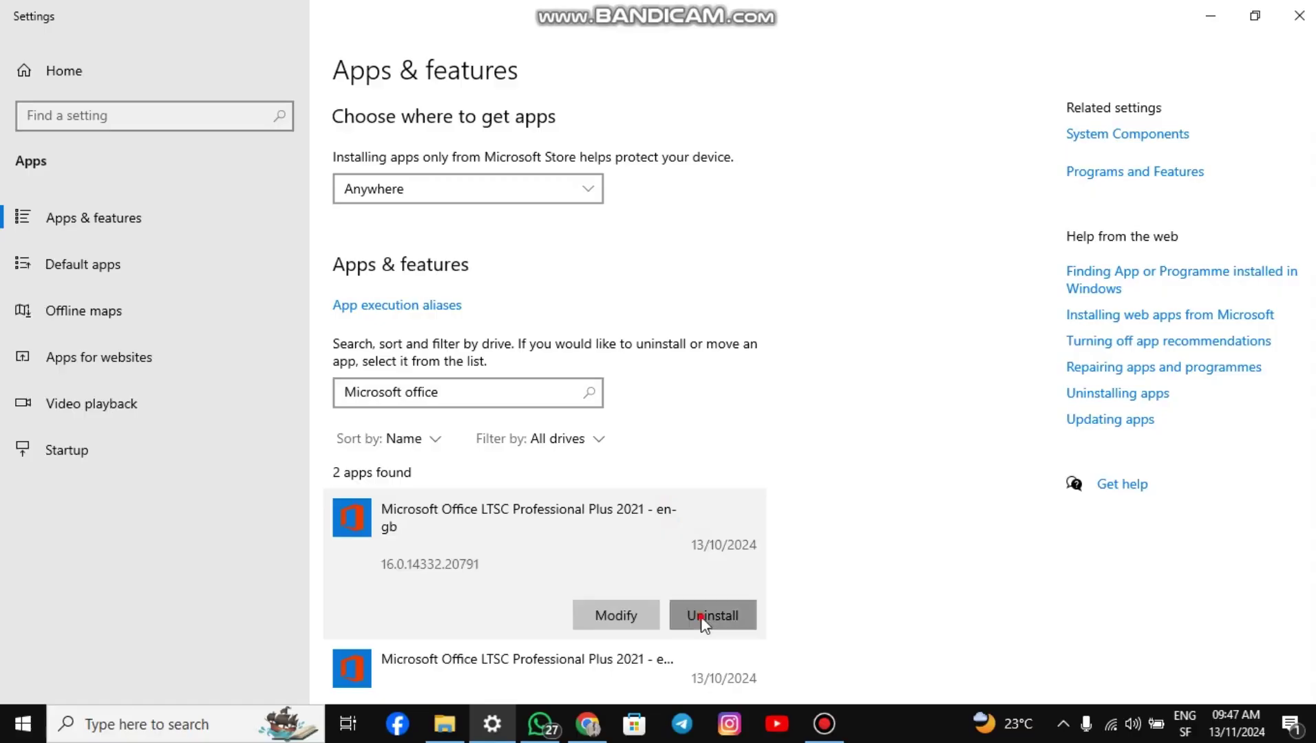
{"action": "left_click", "coordinate": [702, 617]}
{"action": "left_click", "coordinate": [784, 575]}
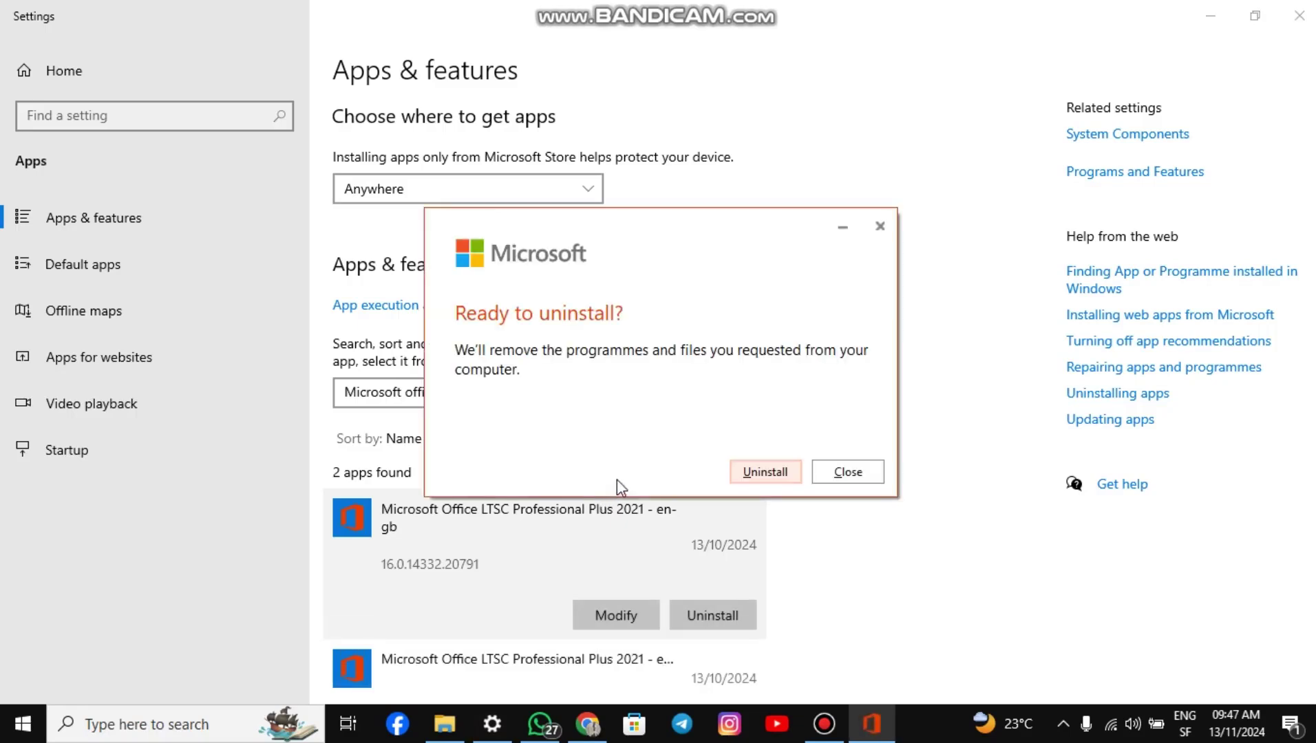
{"action": "left_click", "coordinate": [764, 472]}
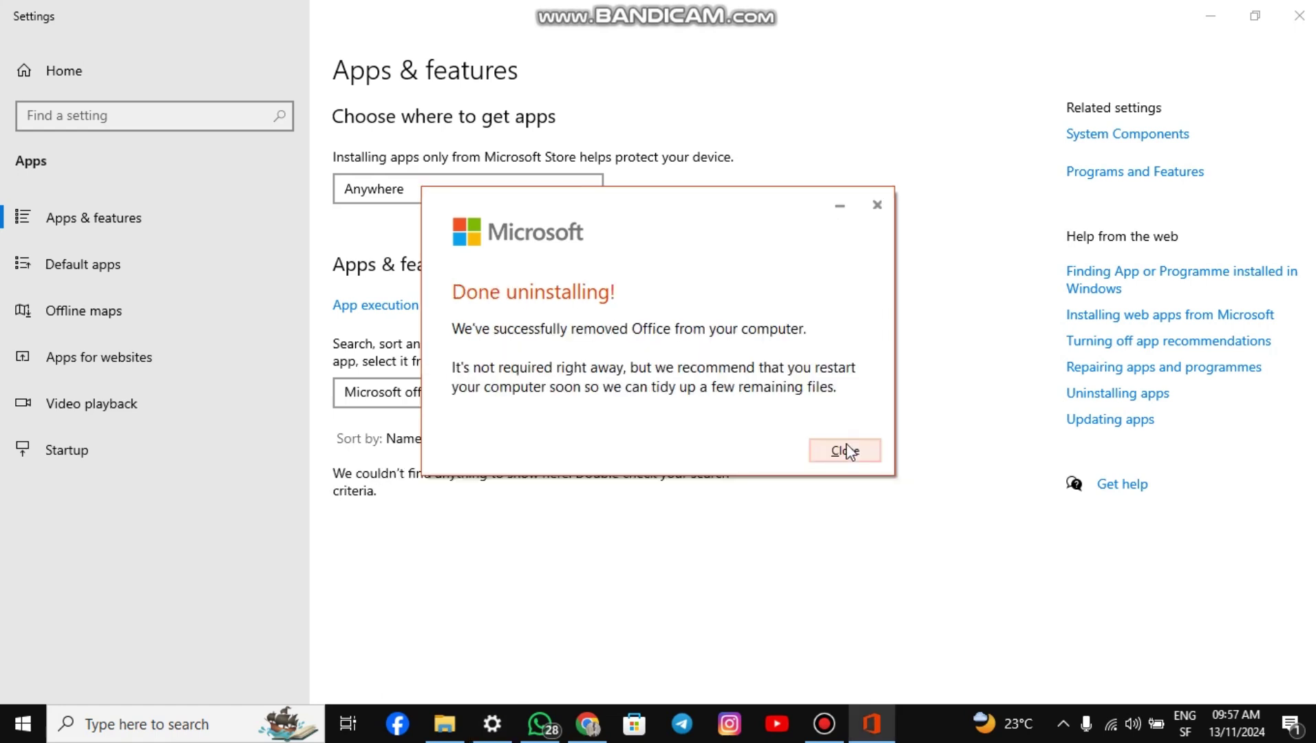
{"action": "left_click", "coordinate": [845, 451]}
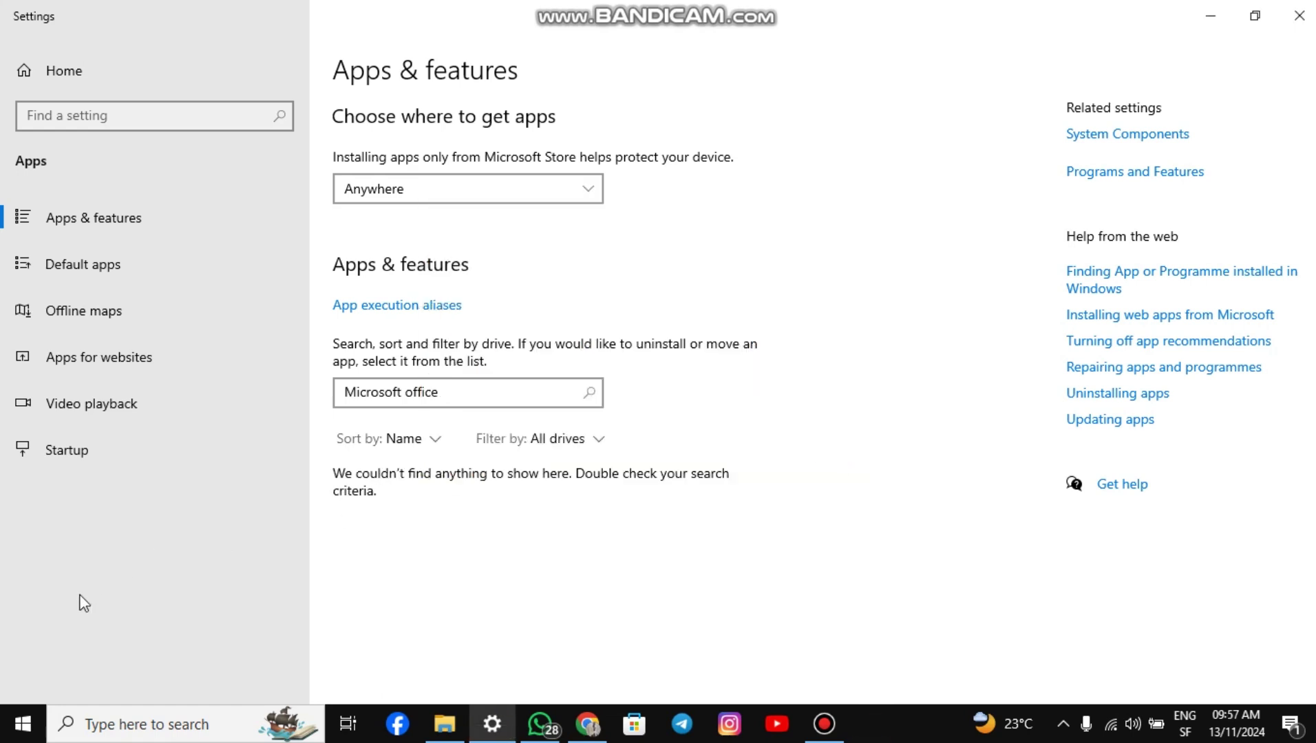
{"action": "left_click", "coordinate": [24, 727]}
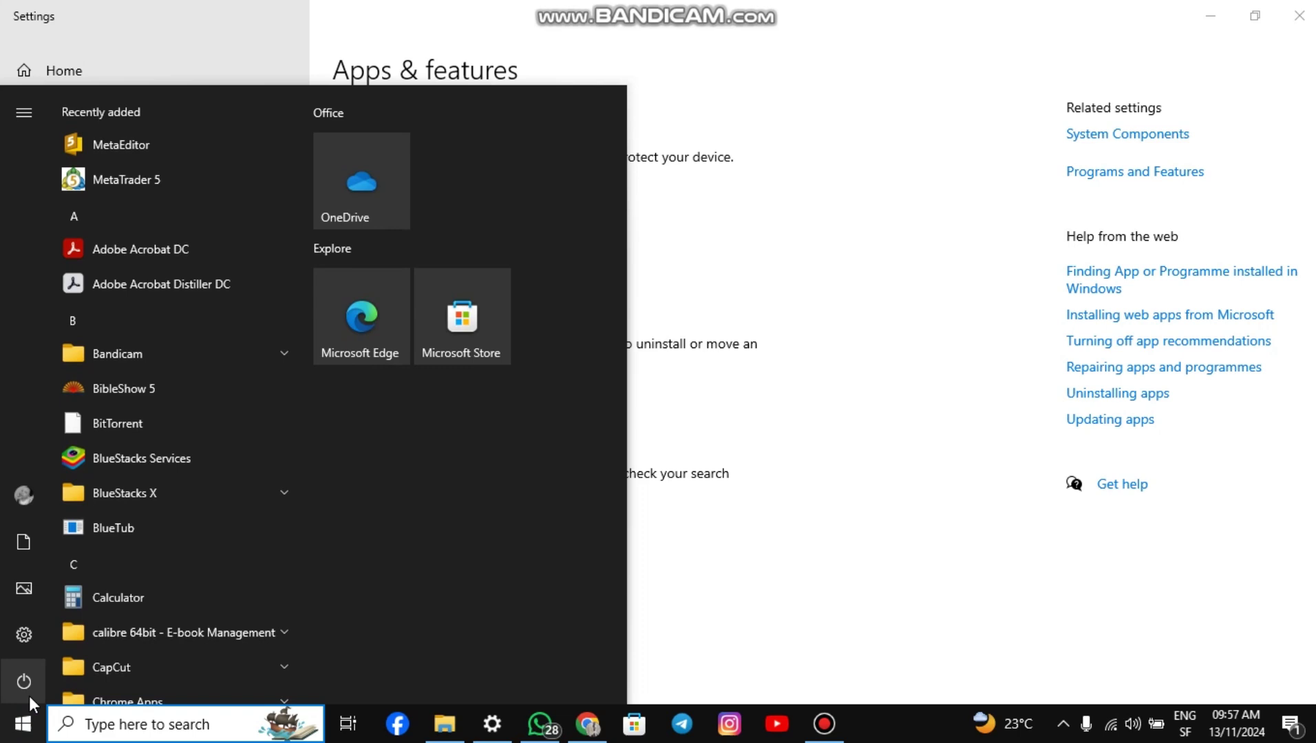
Search Google for 'office customization tool' and open the Office Customization Tool result
{"action": "left_click", "coordinate": [29, 697]}
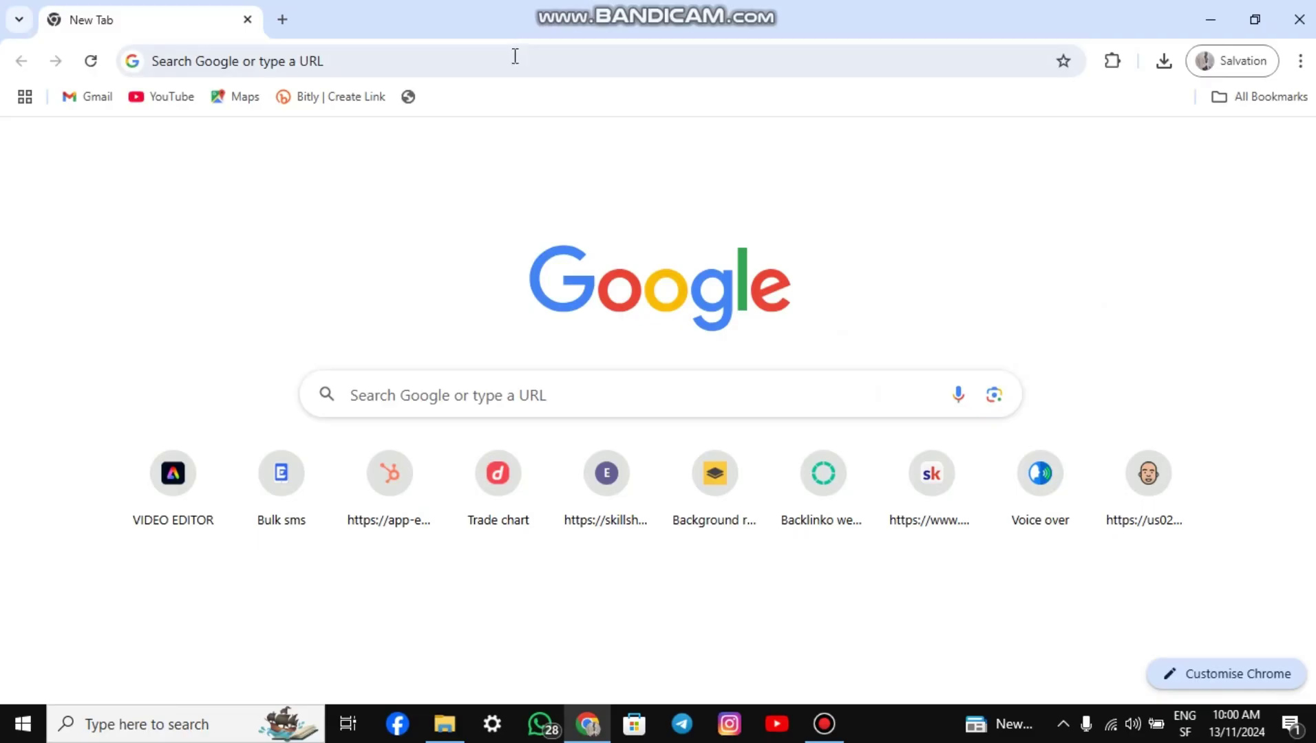
{"action": "left_click", "coordinate": [514, 60]}
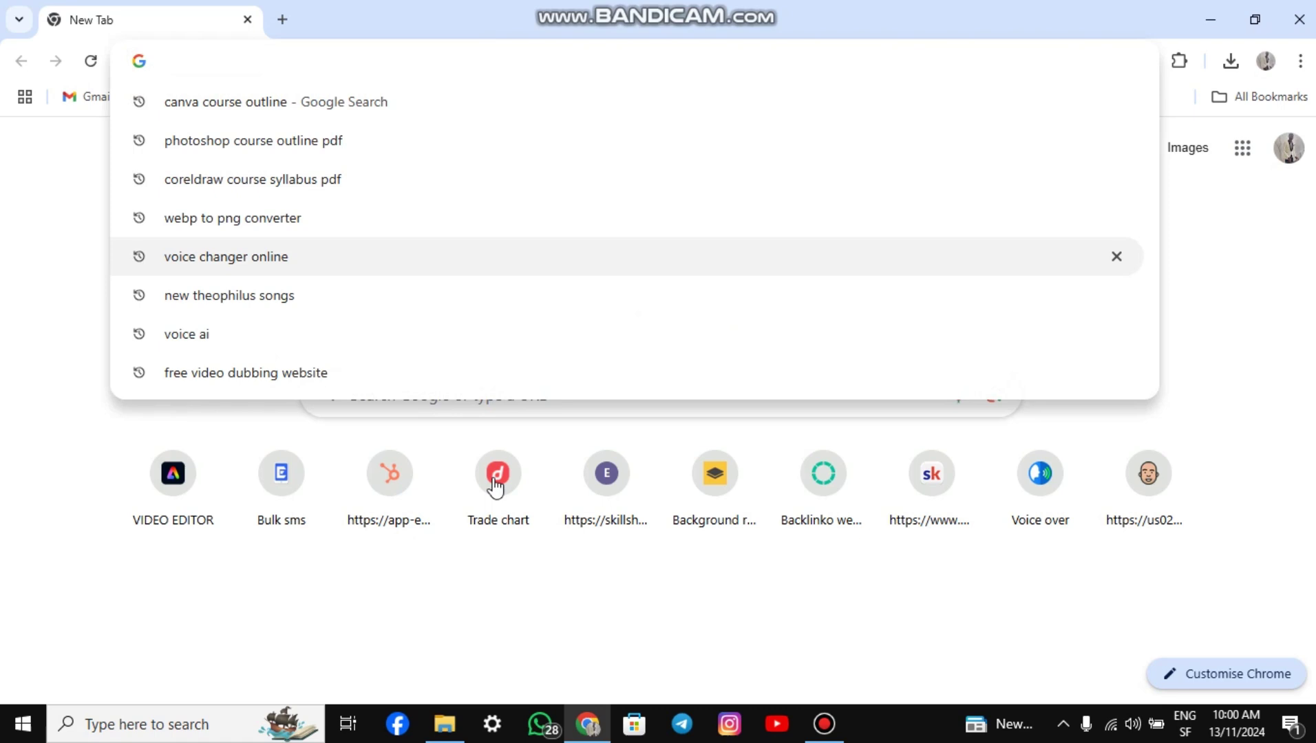
{"action": "left_click", "coordinate": [526, 396]}
{"action": "type", "text": "office customization too"}
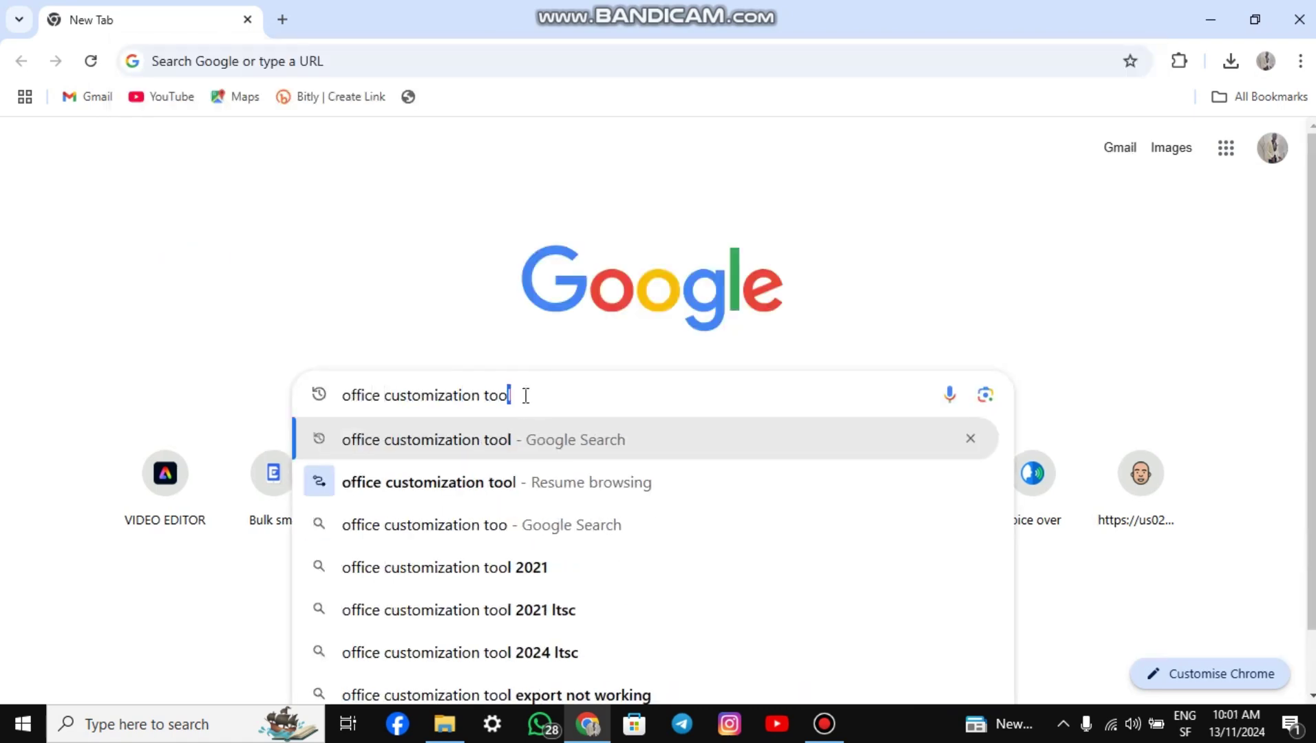
{"action": "key", "text": "Return"}
{"action": "left_click", "coordinate": [330, 353]}
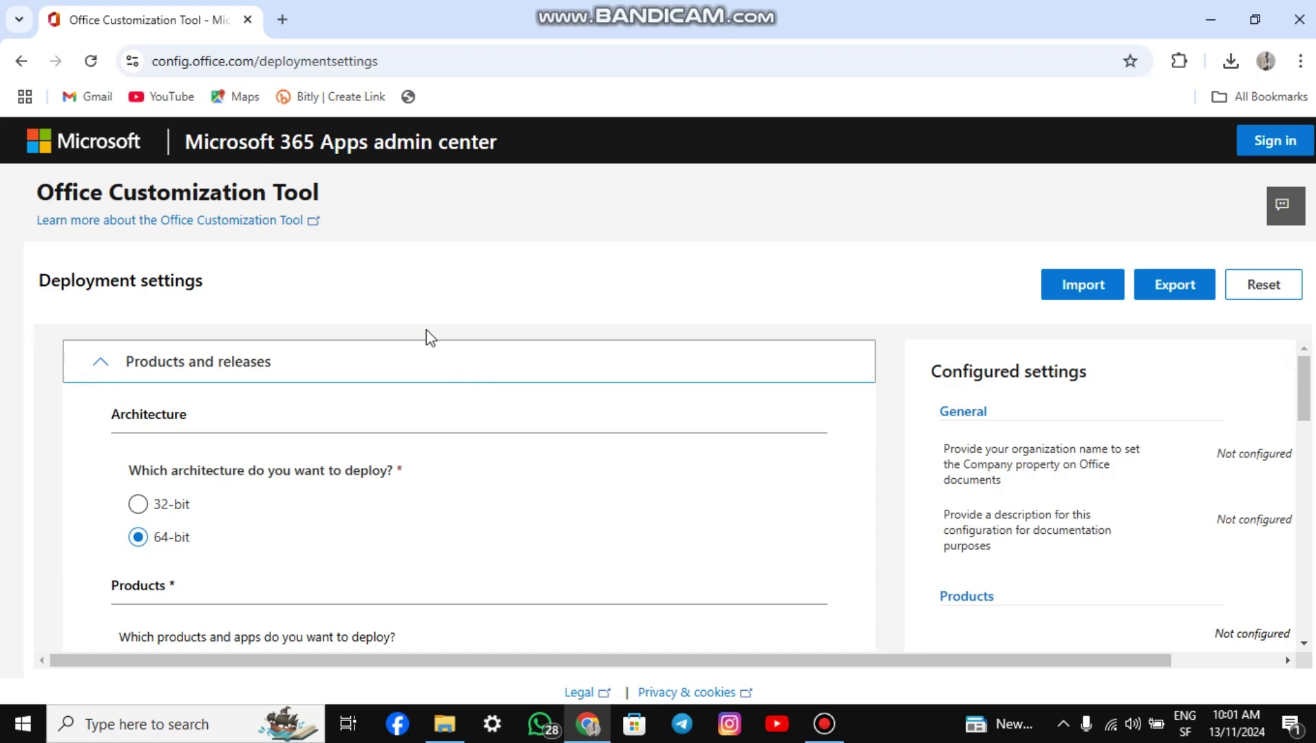
Choose Office LTSC Professional Plus 2024 - Volume License as the Office suite to deploy
{"action": "left_click_drag", "start_coordinate": [36, 280], "coordinate": [231, 288]}
{"action": "left_click", "coordinate": [307, 285]}
{"action": "scroll", "coordinate": [297, 505], "scroll_direction": "down", "scroll_amount": 3}
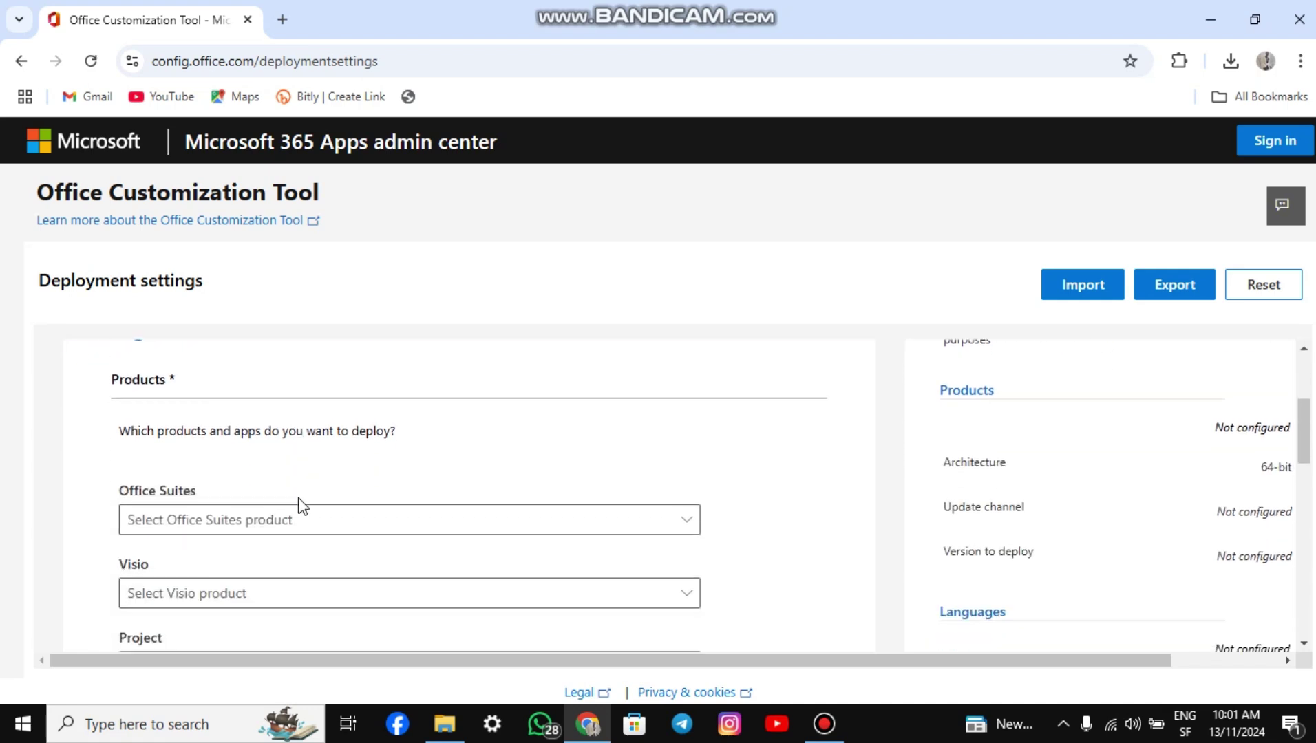
{"action": "scroll", "coordinate": [297, 505], "scroll_direction": "down", "scroll_amount": 1}
{"action": "left_click", "coordinate": [476, 435]}
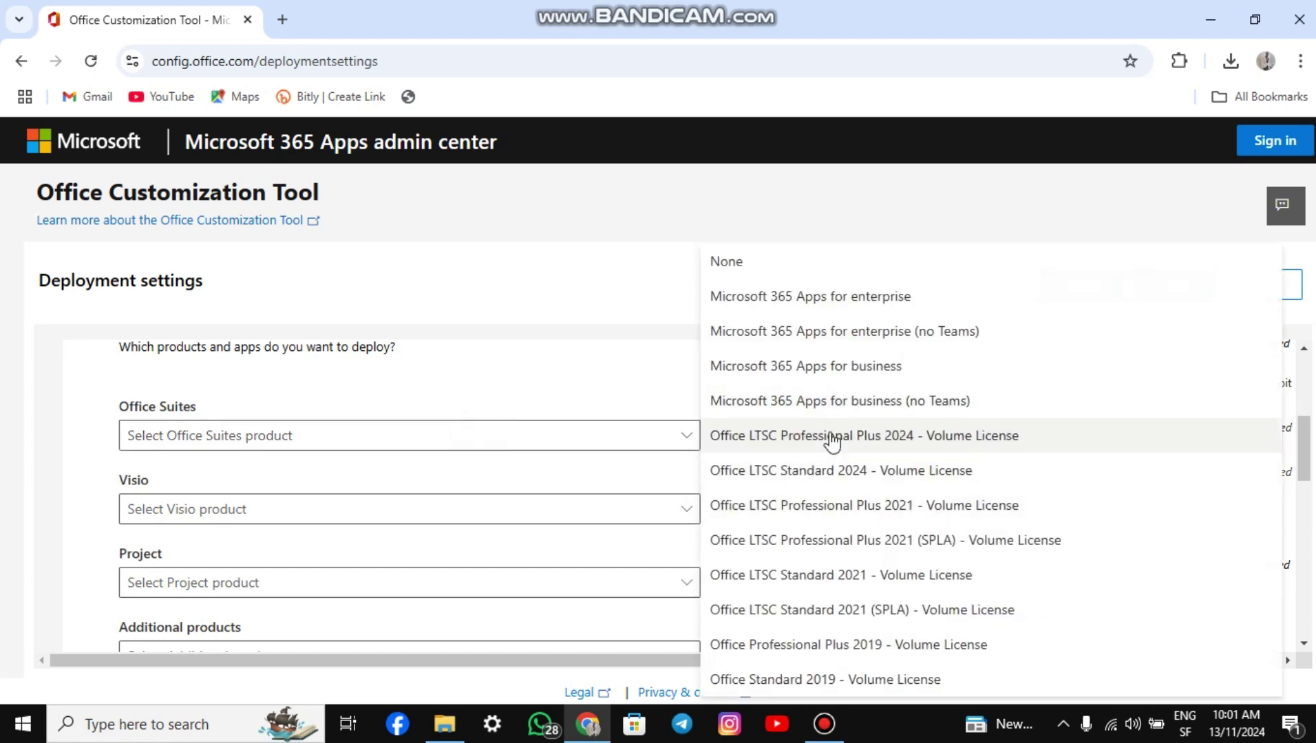
{"action": "left_click", "coordinate": [878, 441]}
{"action": "scroll", "coordinate": [611, 470], "scroll_direction": "down", "scroll_amount": 5}
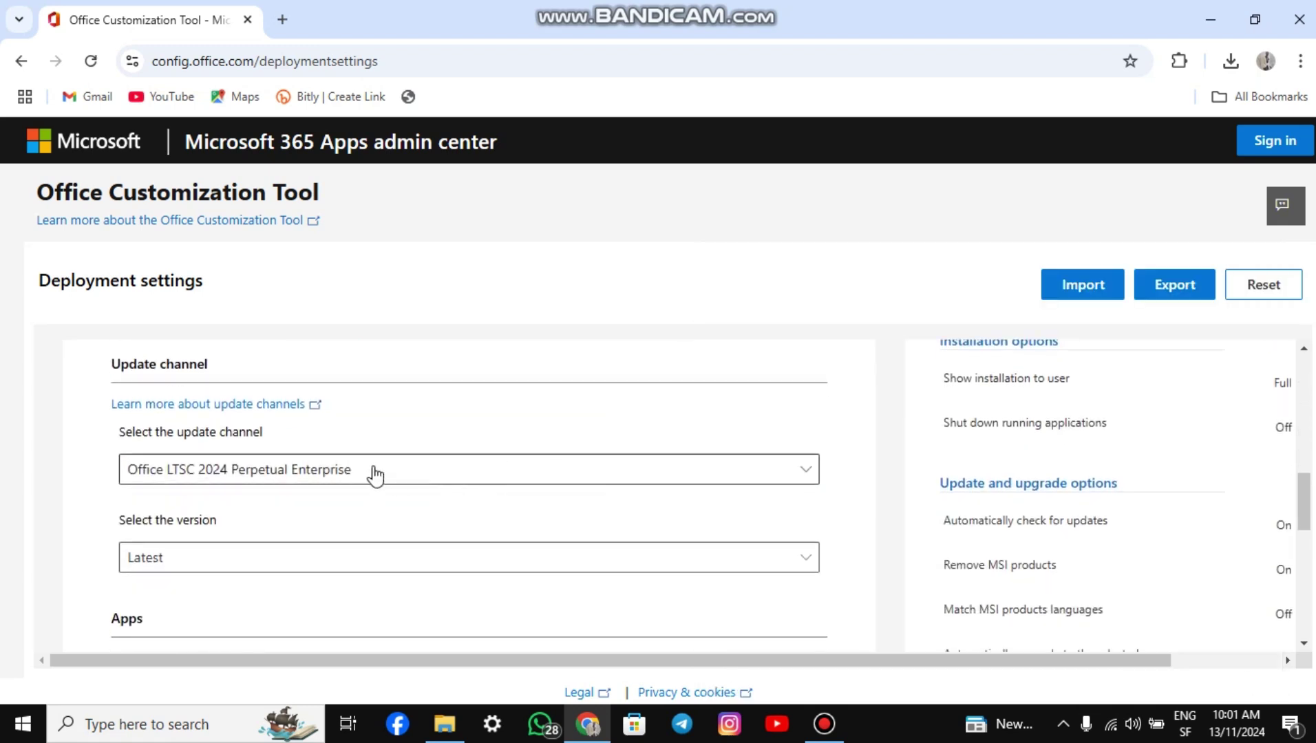
{"action": "scroll", "coordinate": [182, 428], "scroll_direction": "down", "scroll_amount": 3}
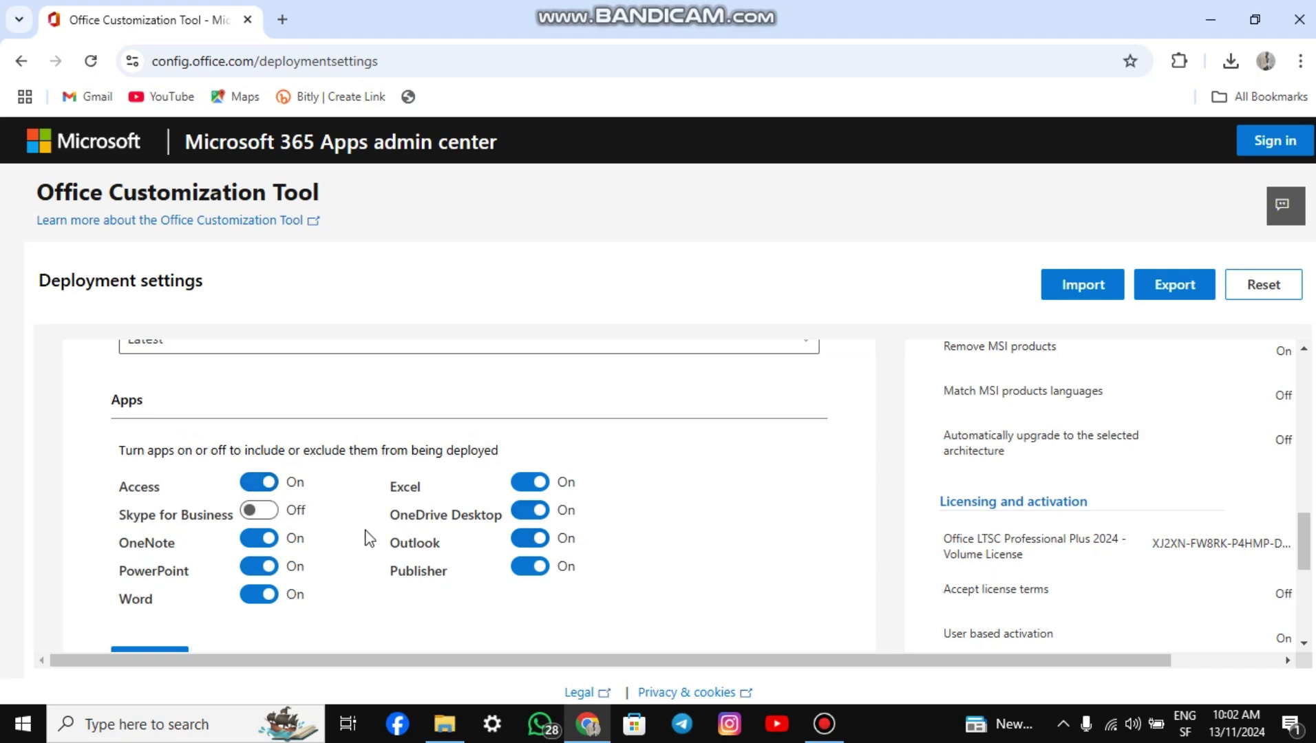
{"action": "scroll", "coordinate": [367, 538], "scroll_direction": "down", "scroll_amount": 2}
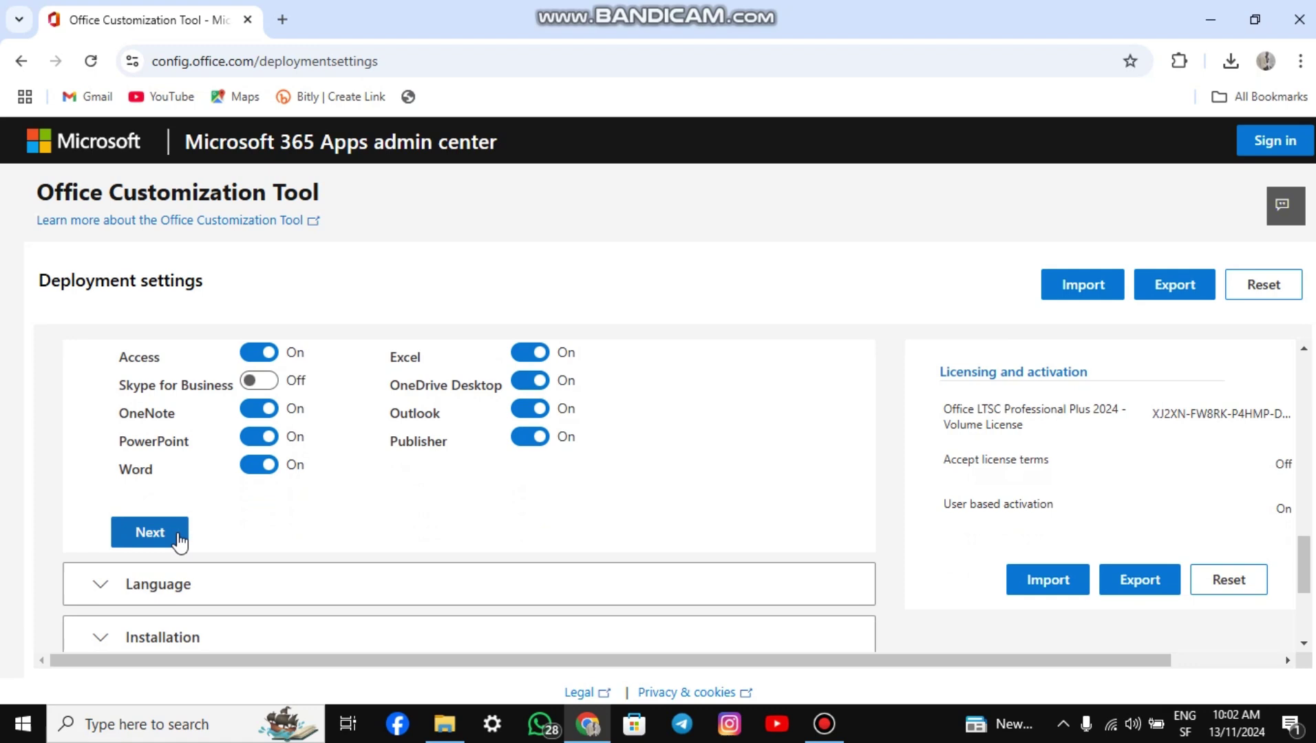
Set English (United Kingdom) as the primary language for the deployment
{"action": "left_click", "coordinate": [178, 540]}
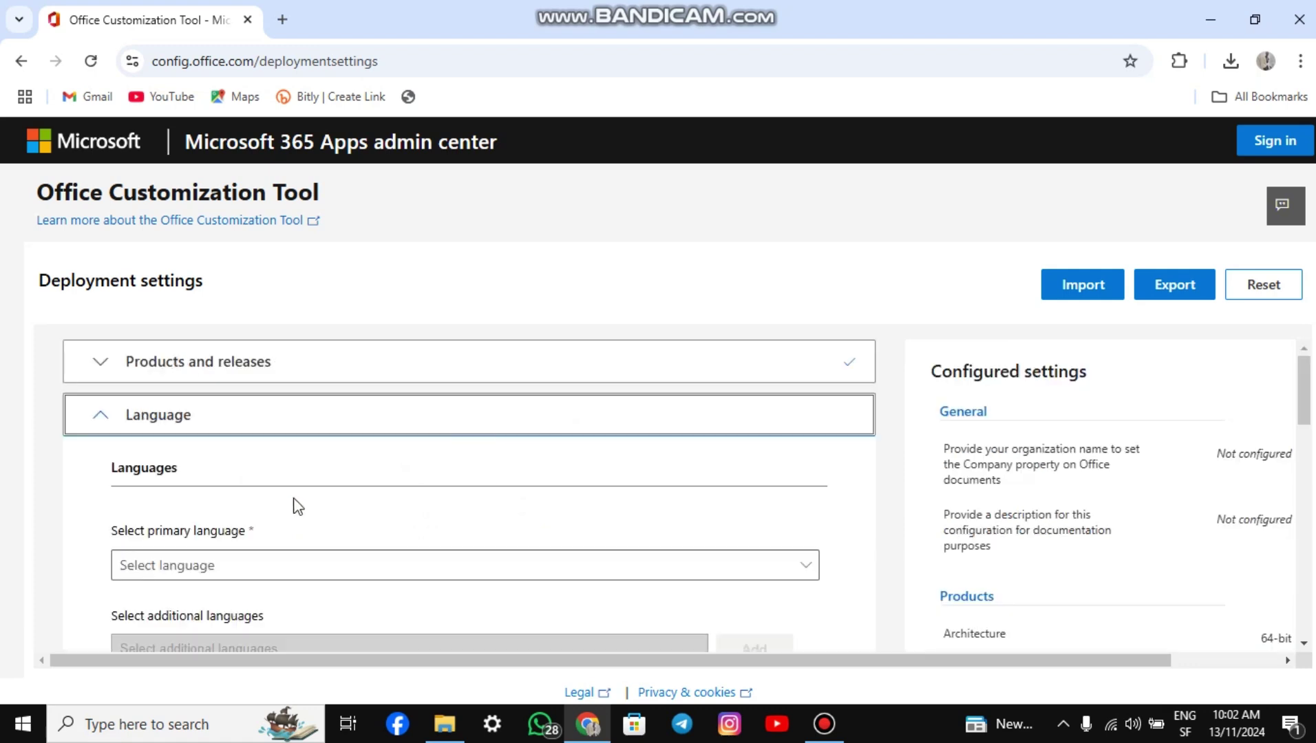
{"action": "scroll", "coordinate": [294, 506], "scroll_direction": "down", "scroll_amount": 2}
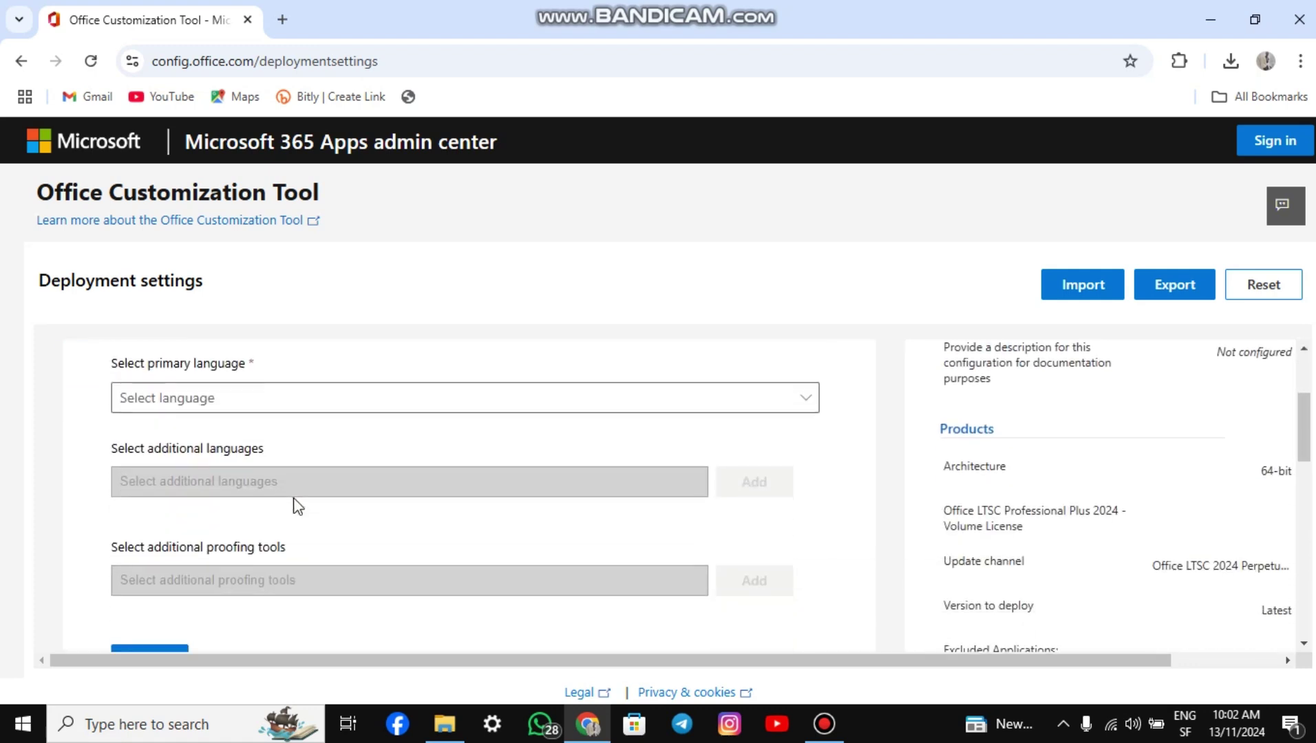
{"action": "left_click", "coordinate": [381, 406]}
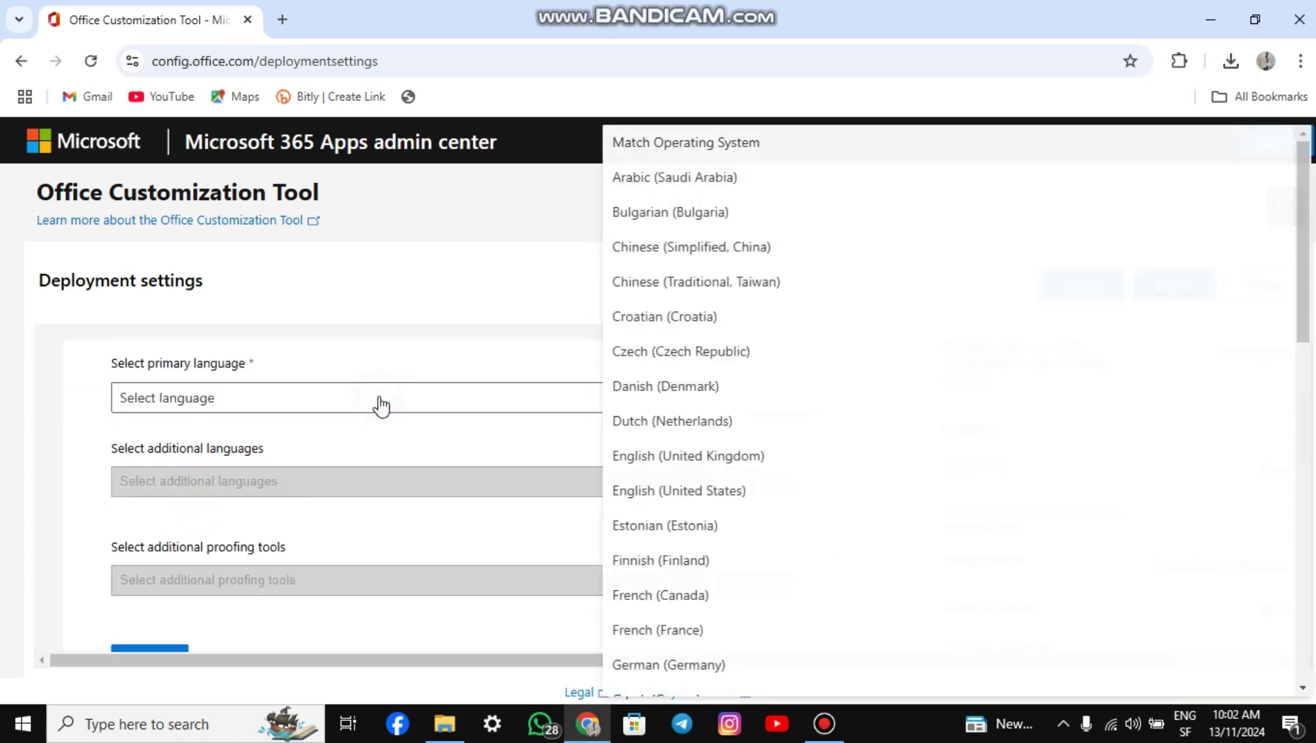
{"action": "left_click", "coordinate": [798, 466]}
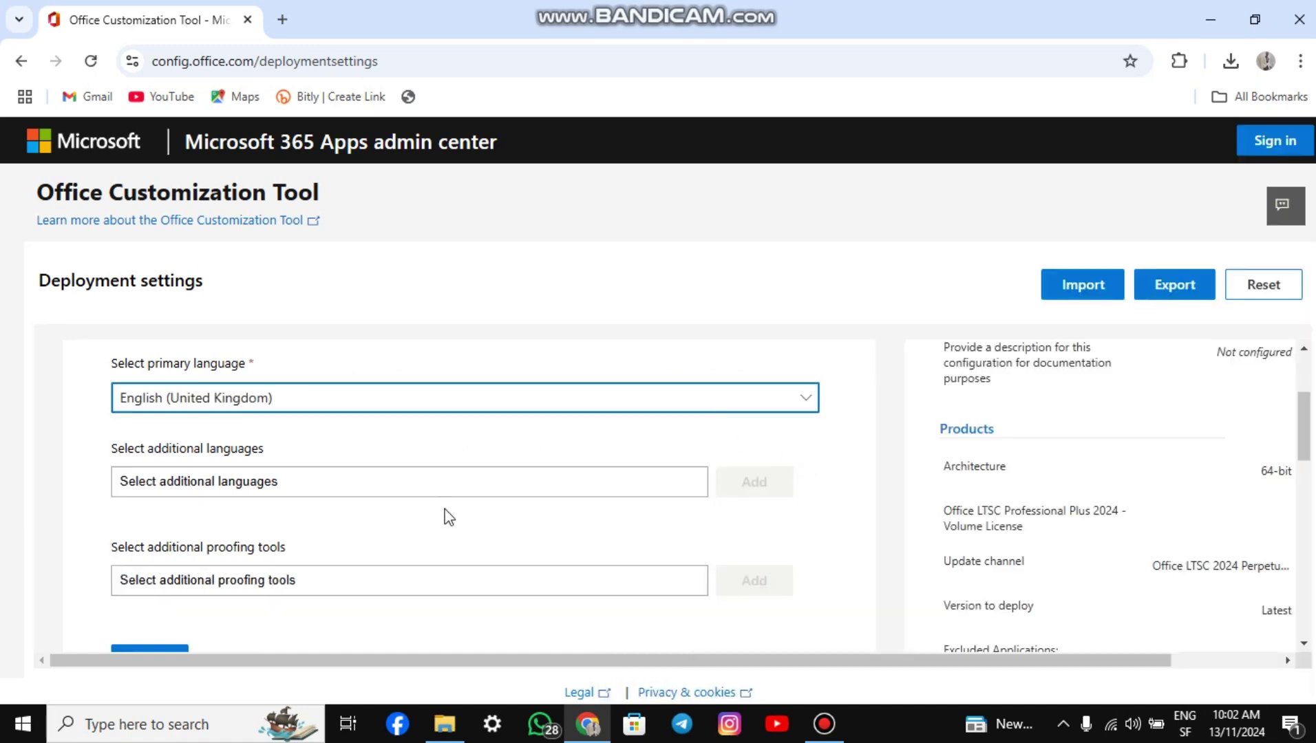
{"action": "scroll", "coordinate": [446, 516], "scroll_direction": "down", "scroll_amount": 2}
{"action": "left_click", "coordinate": [175, 499]}
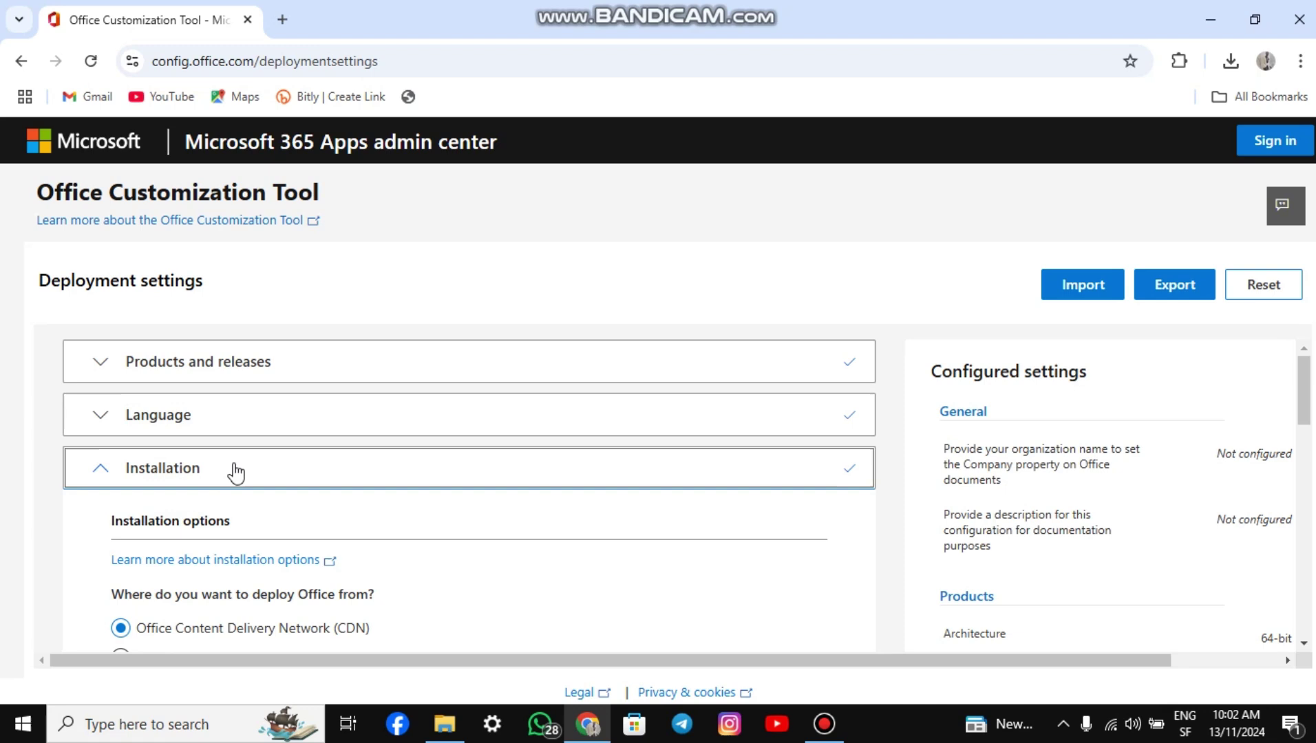
Turn off 'Uninstall any MSI versions of Office' and continue to Licensing and activation
{"action": "scroll", "coordinate": [249, 513], "scroll_direction": "down", "scroll_amount": 4}
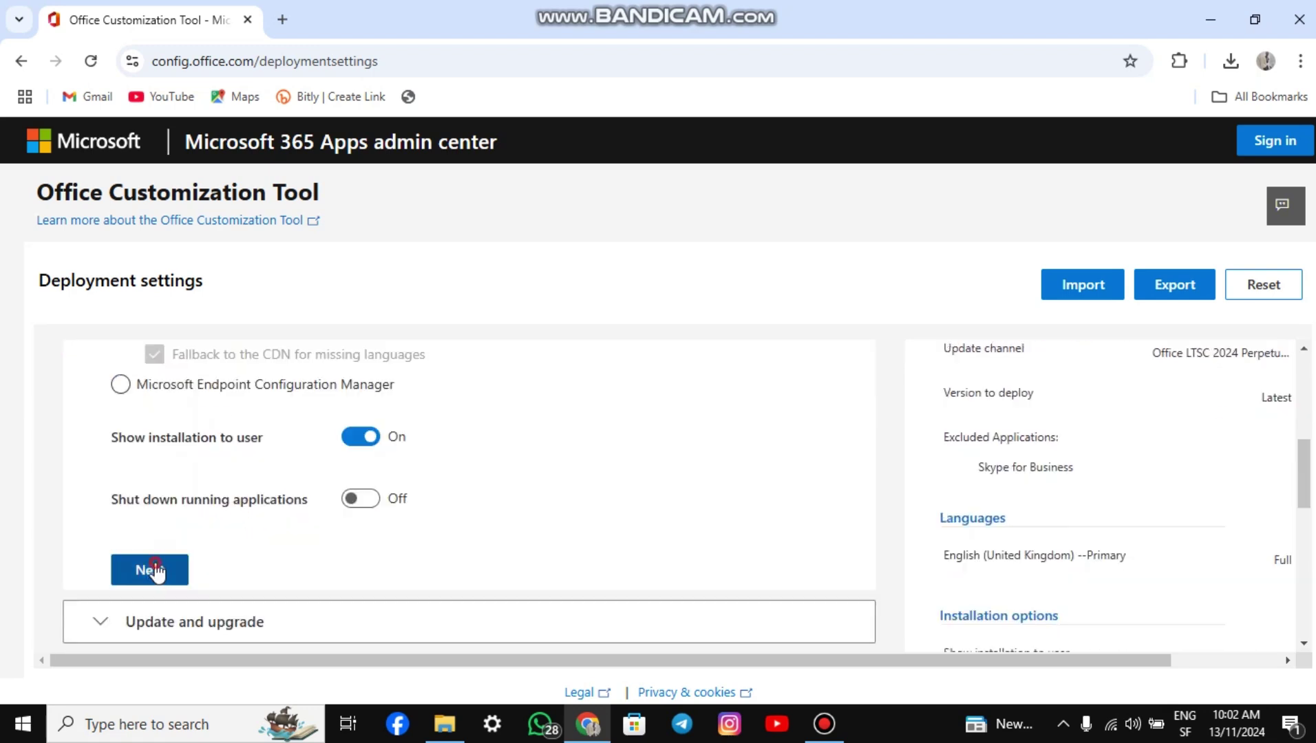
{"action": "left_click", "coordinate": [162, 572]}
{"action": "scroll", "coordinate": [201, 526], "scroll_direction": "down", "scroll_amount": 3}
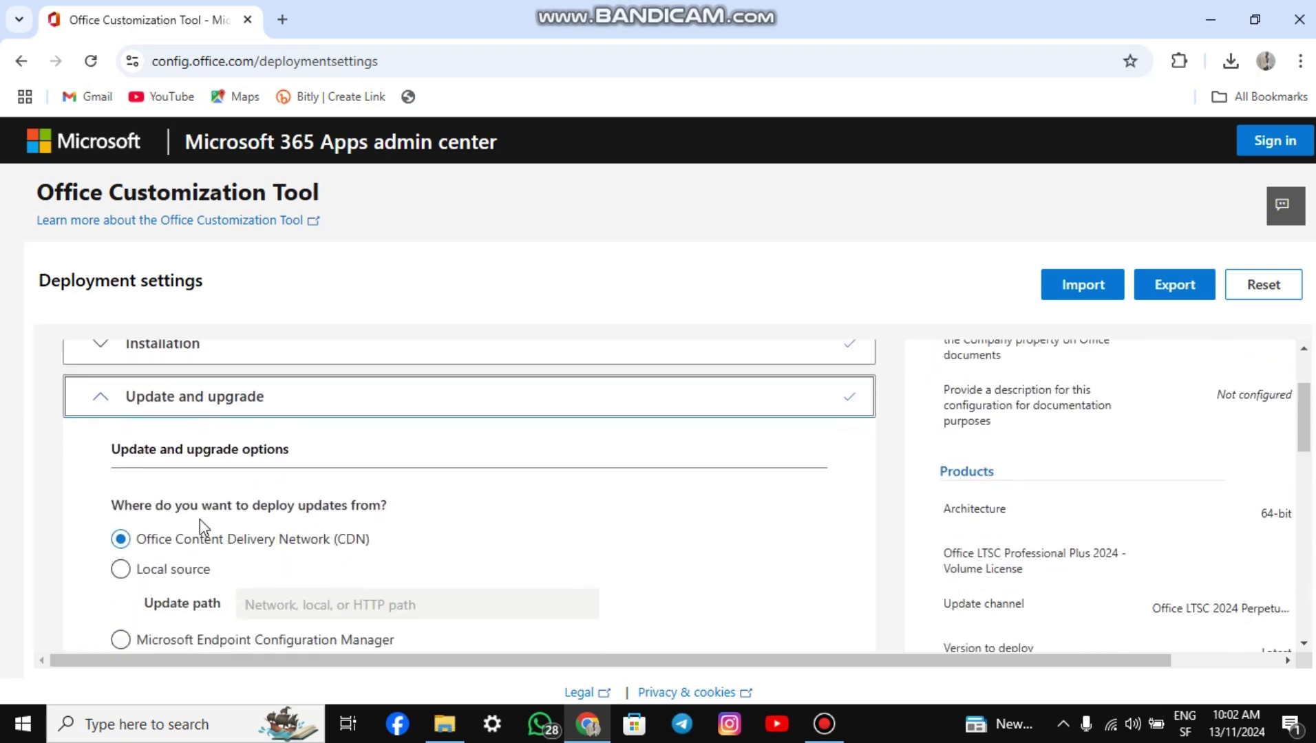
{"action": "scroll", "coordinate": [201, 527], "scroll_direction": "down", "scroll_amount": 4}
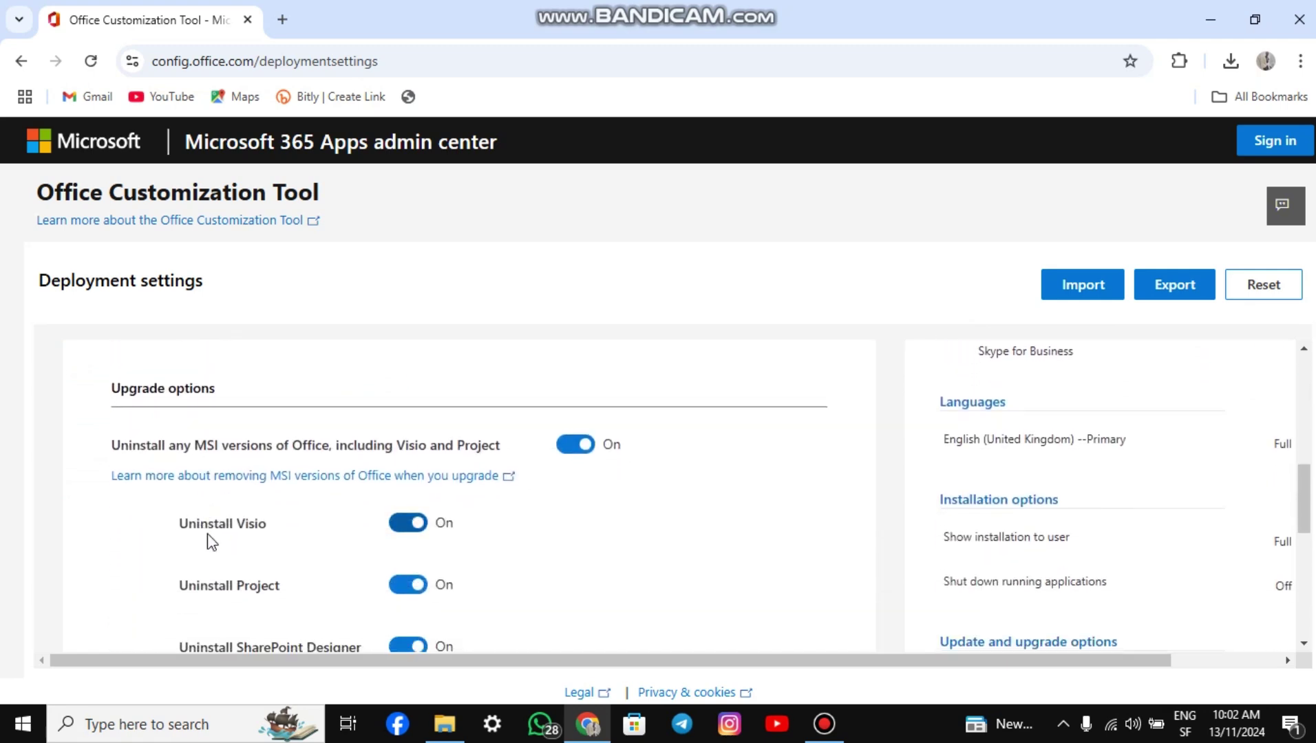
{"action": "scroll", "coordinate": [210, 536], "scroll_direction": "down", "scroll_amount": 1}
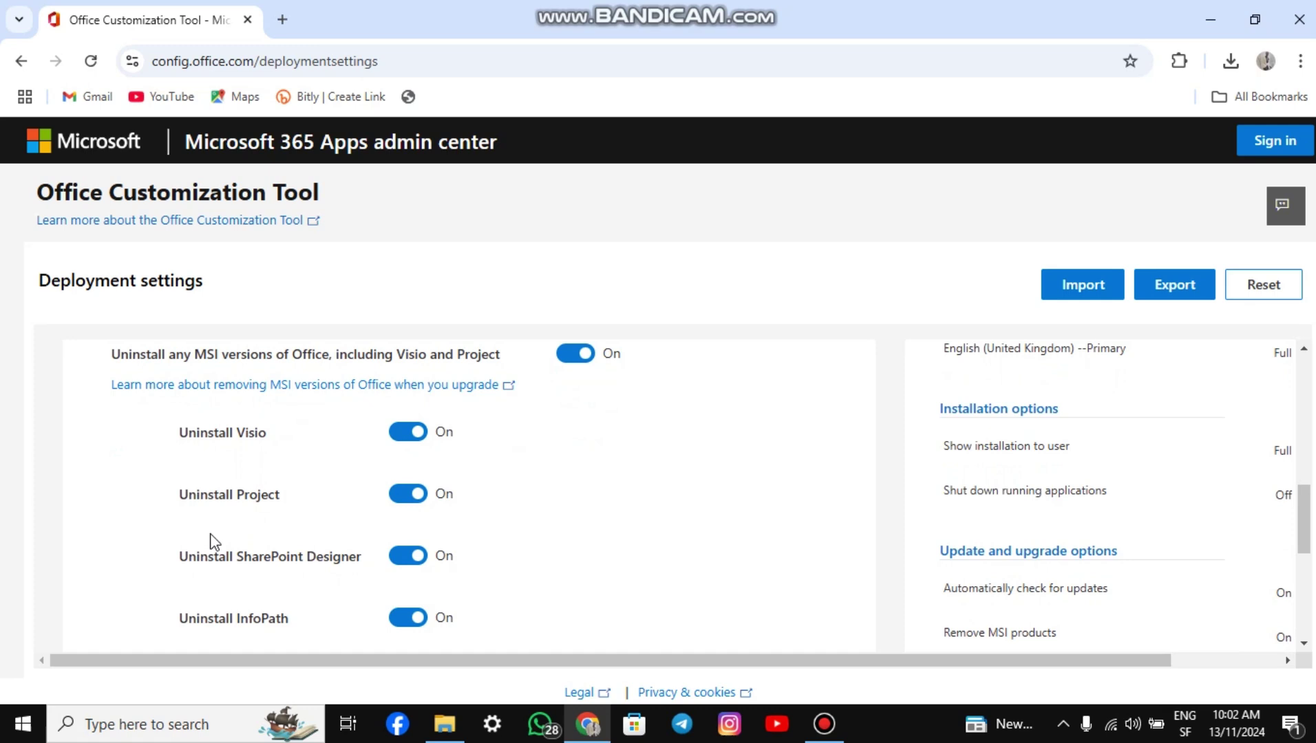
{"action": "scroll", "coordinate": [210, 536], "scroll_direction": "up", "scroll_amount": 1}
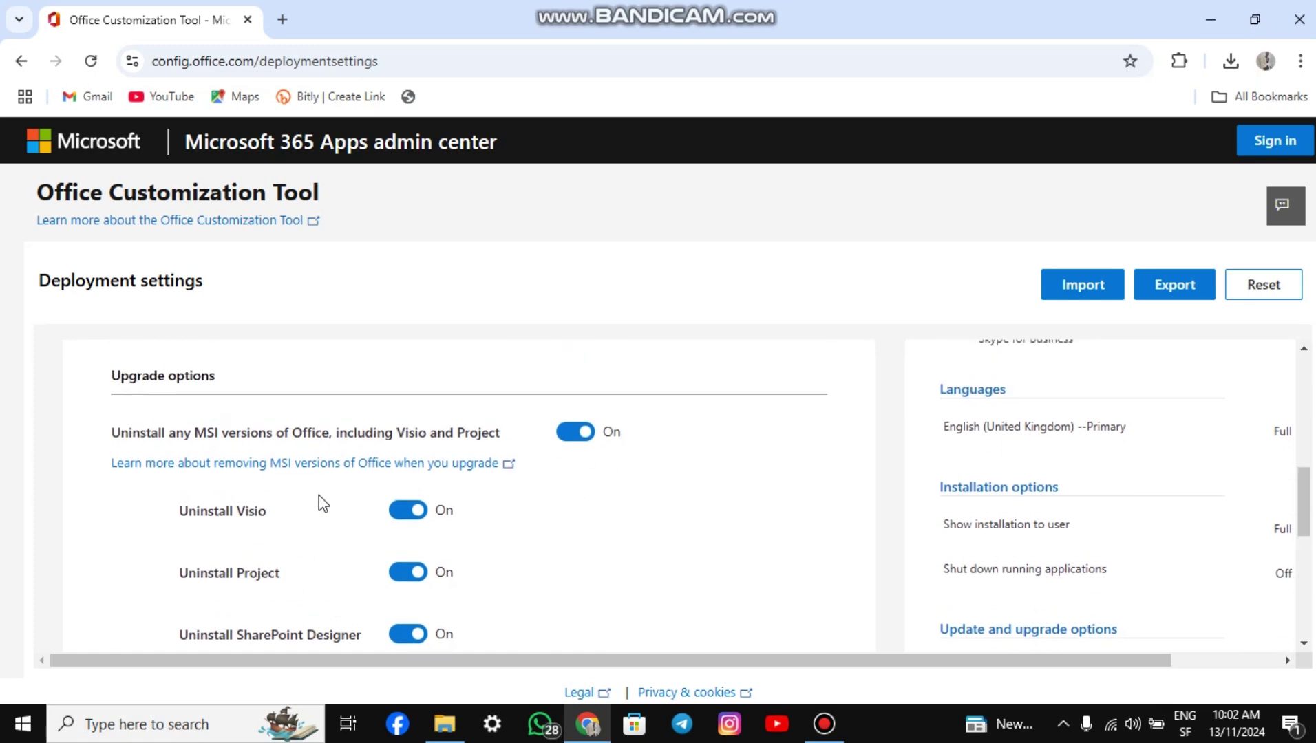
{"action": "left_click", "coordinate": [580, 432]}
{"action": "scroll", "coordinate": [432, 465], "scroll_direction": "down", "scroll_amount": 1}
{"action": "scroll", "coordinate": [432, 464], "scroll_direction": "down", "scroll_amount": 3}
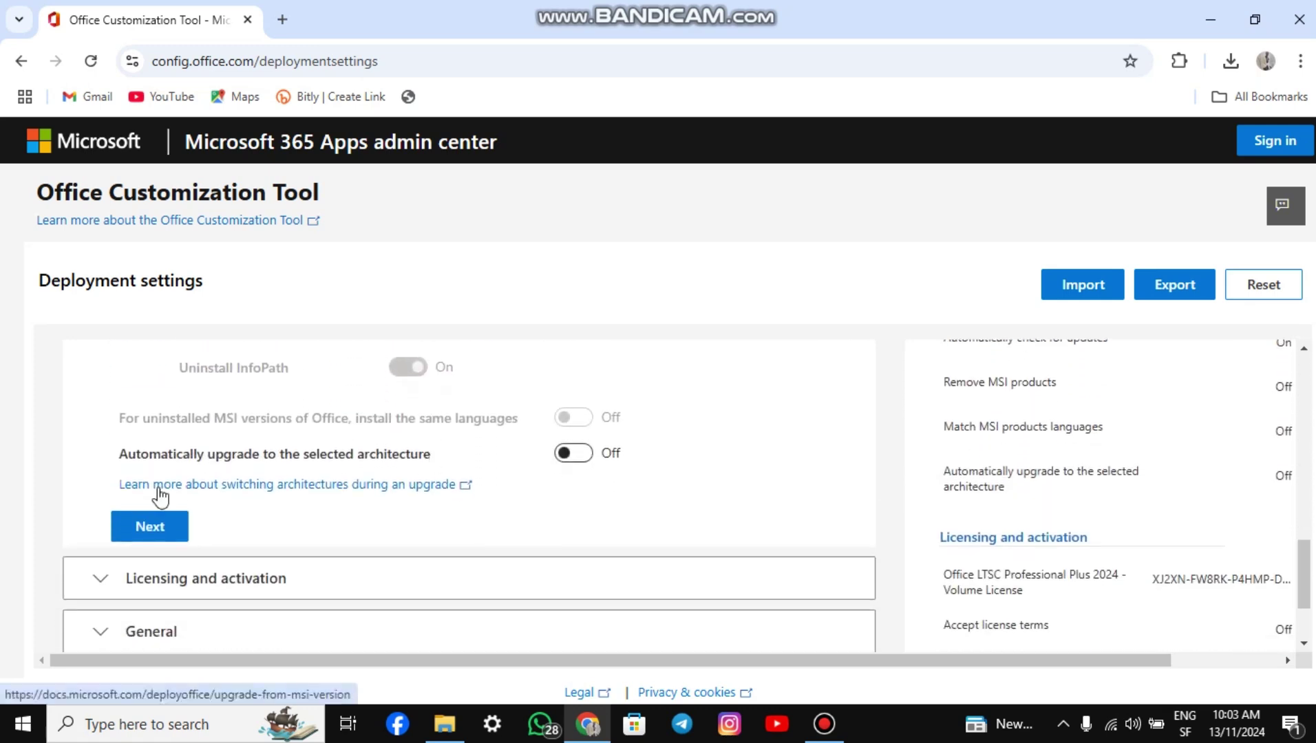
{"action": "left_click", "coordinate": [150, 527]}
Keep KMS with user-based activation and finish through General and Application preferences
{"action": "scroll", "coordinate": [253, 525], "scroll_direction": "down", "scroll_amount": 3}
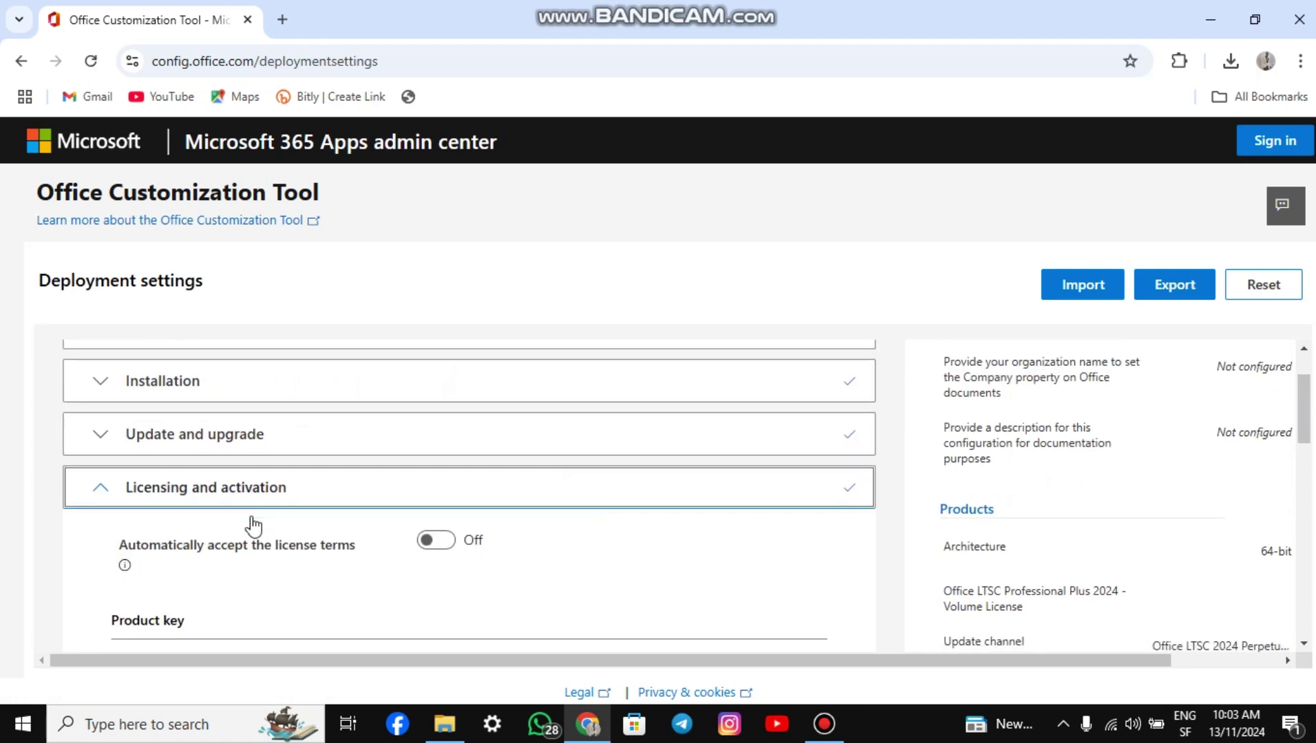
{"action": "scroll", "coordinate": [254, 525], "scroll_direction": "down", "scroll_amount": 1}
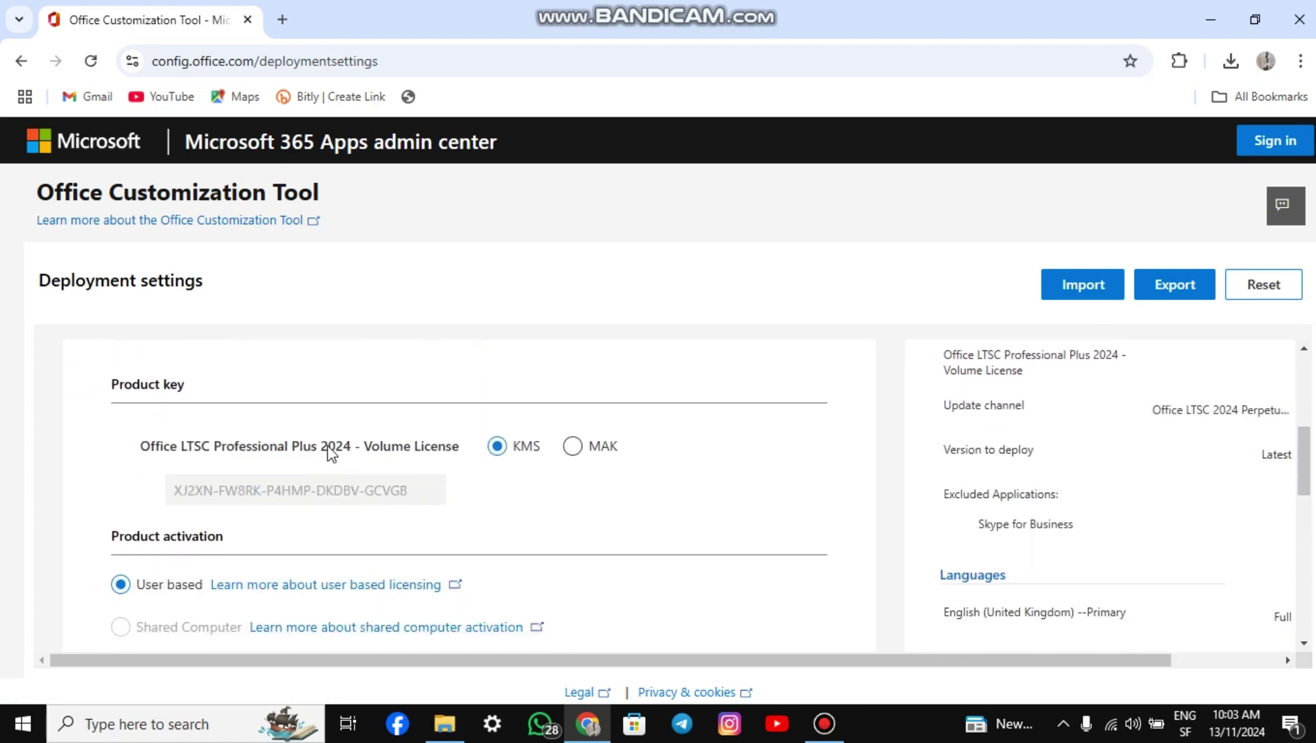
{"action": "scroll", "coordinate": [380, 444], "scroll_direction": "down", "scroll_amount": 4}
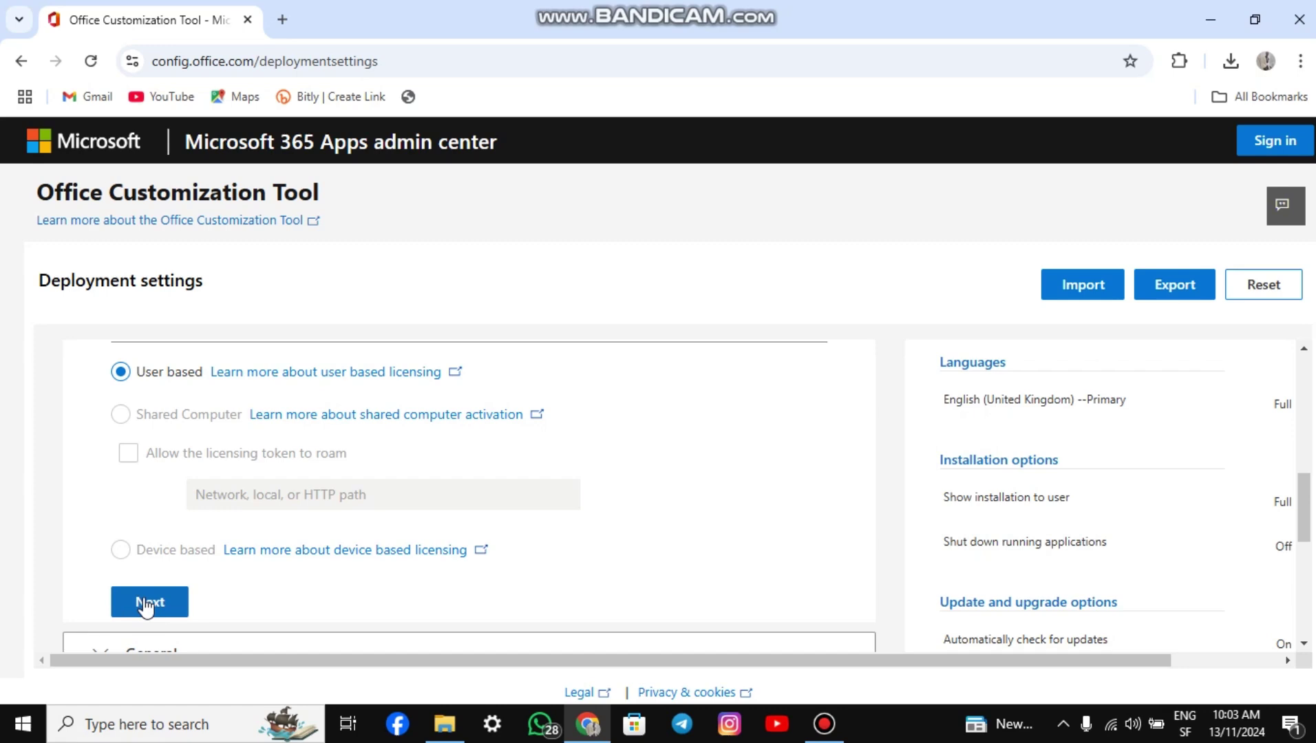
{"action": "left_click", "coordinate": [145, 606]}
{"action": "scroll", "coordinate": [215, 528], "scroll_direction": "down", "scroll_amount": 3}
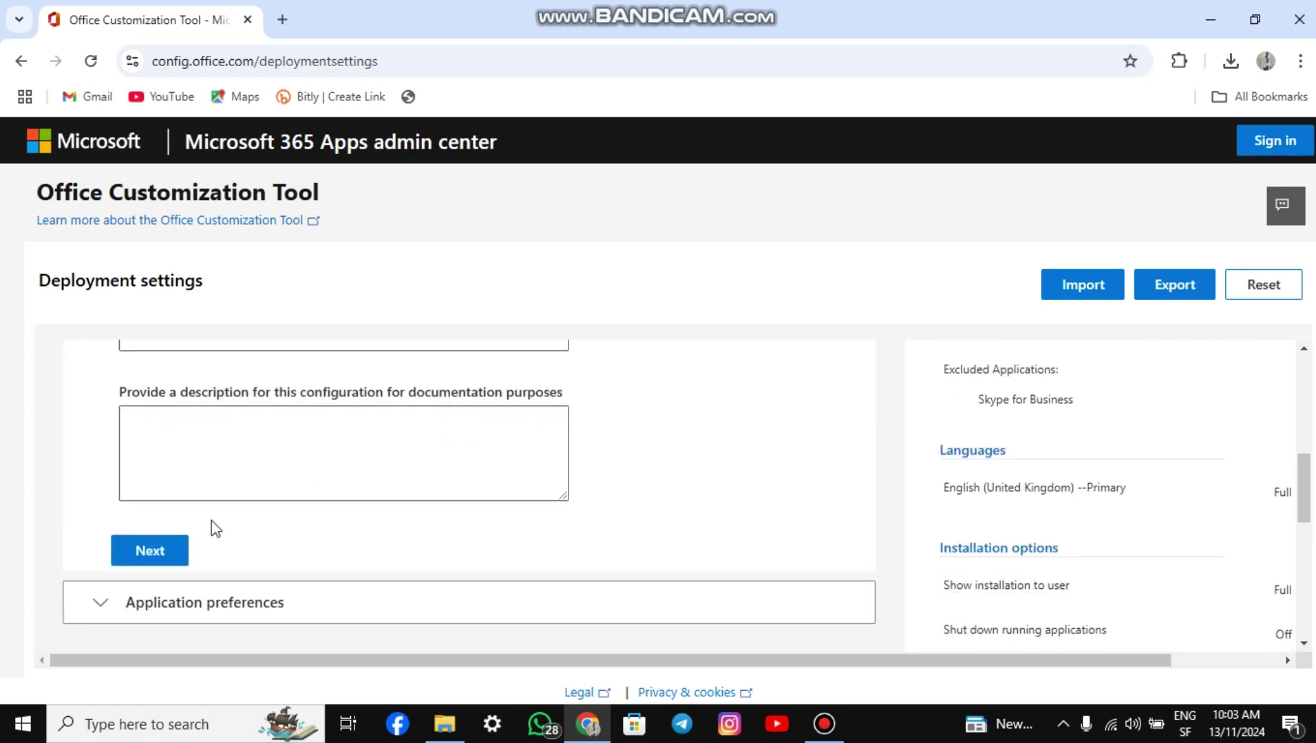
{"action": "left_click", "coordinate": [174, 546]}
{"action": "scroll", "coordinate": [238, 544], "scroll_direction": "down", "scroll_amount": 10}
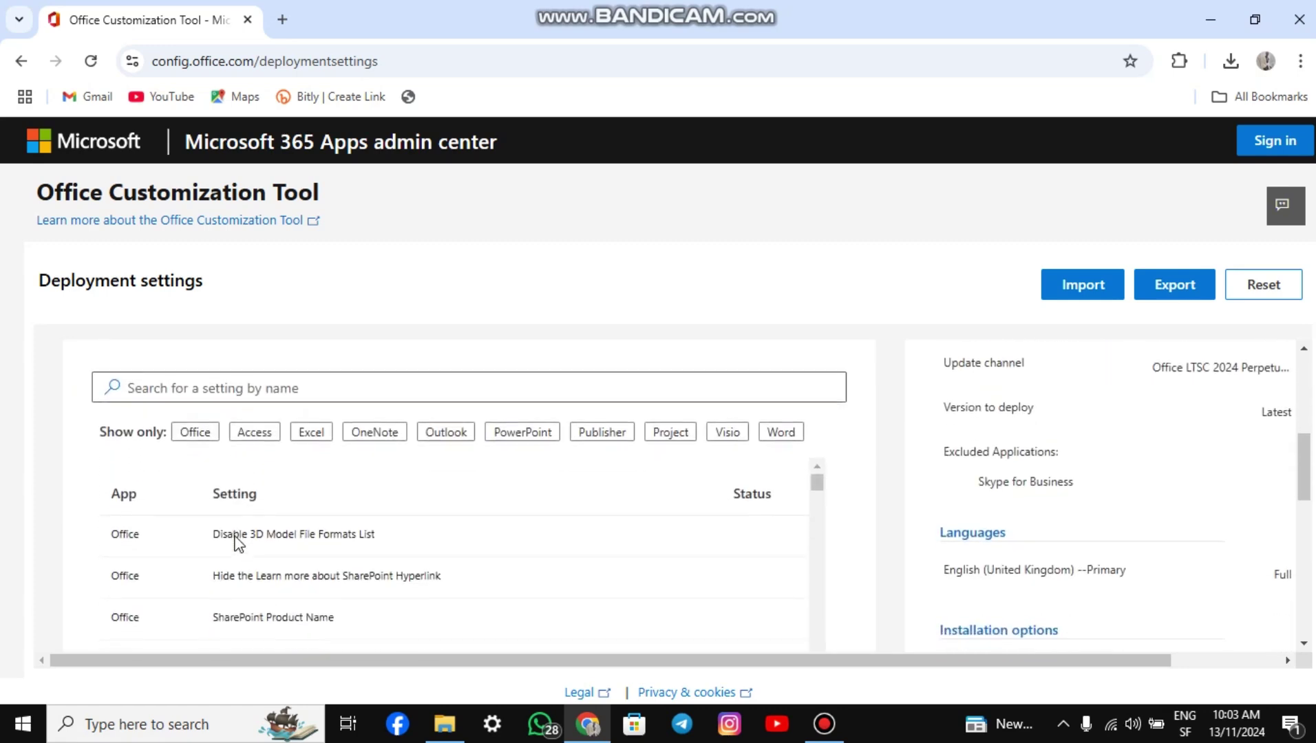
{"action": "left_click", "coordinate": [149, 632]}
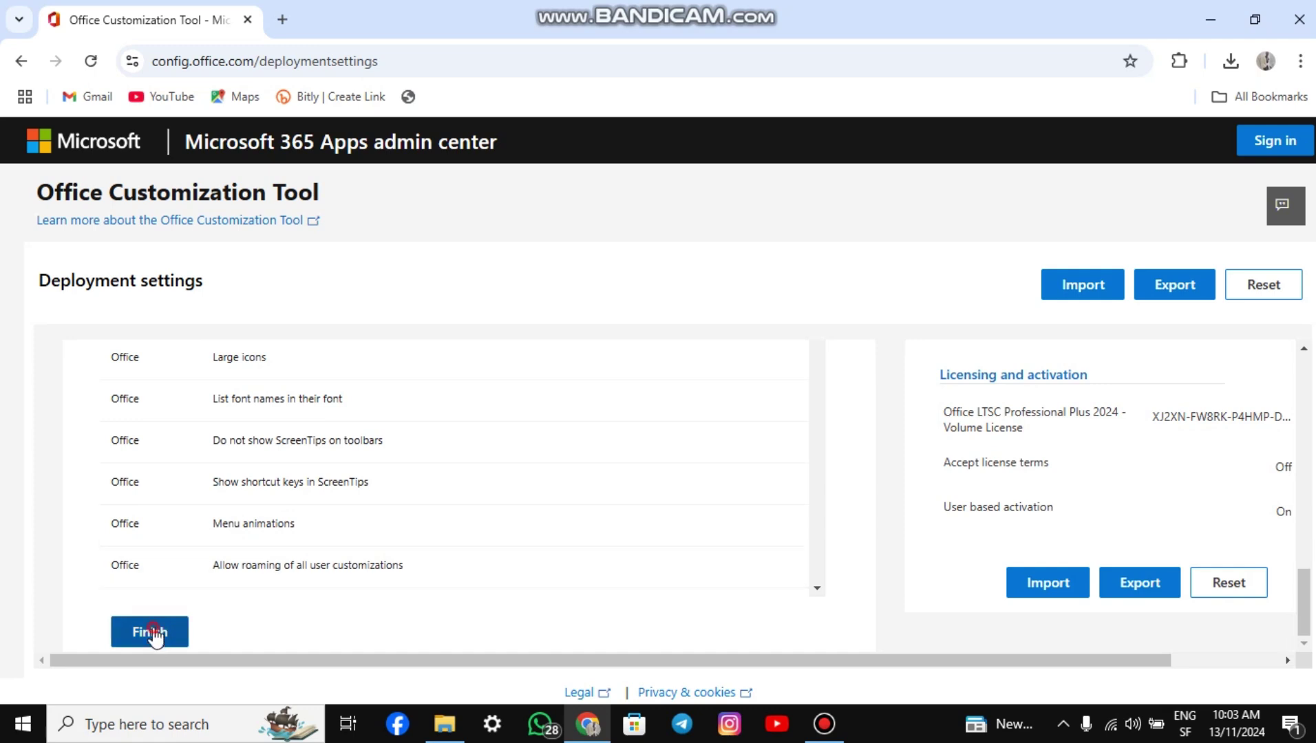
Start exporting the finished configuration from the summary panel
{"action": "scroll", "coordinate": [1056, 471], "scroll_direction": "down", "scroll_amount": 3}
{"action": "scroll", "coordinate": [1058, 471], "scroll_direction": "down", "scroll_amount": 4}
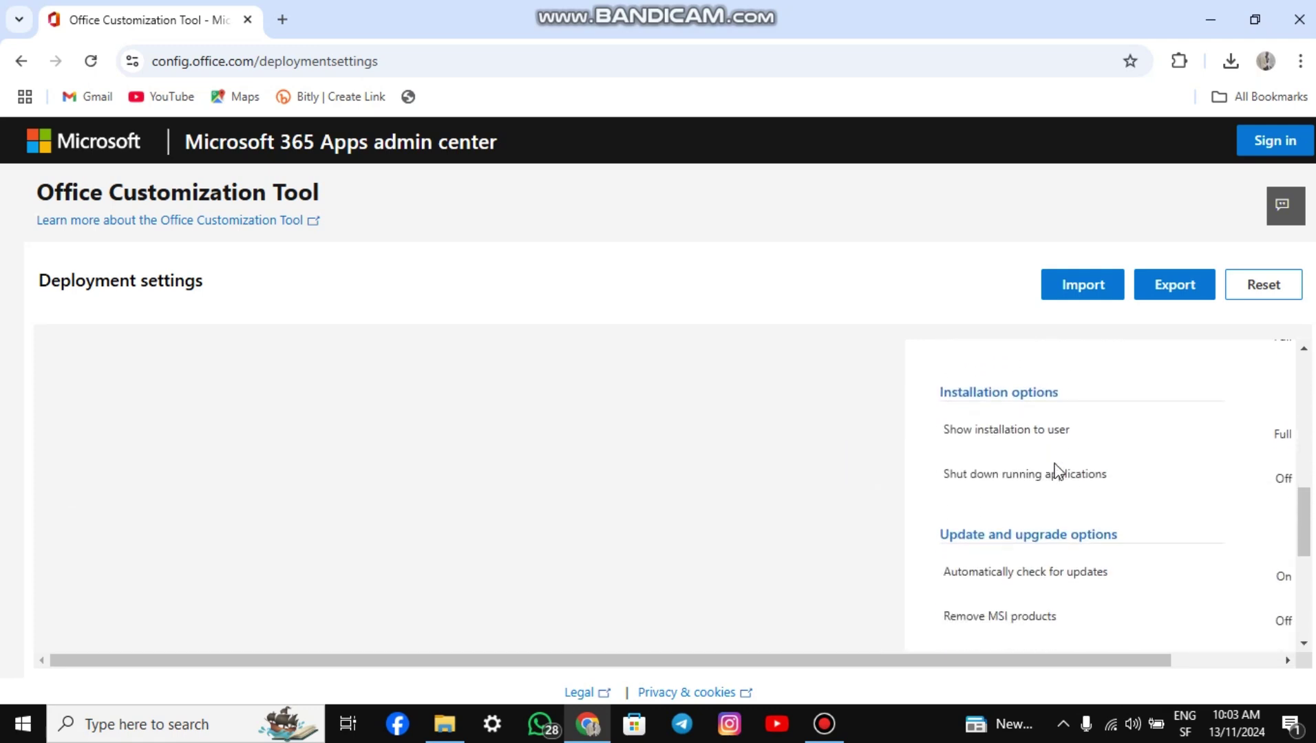
{"action": "scroll", "coordinate": [1058, 471], "scroll_direction": "down", "scroll_amount": 2}
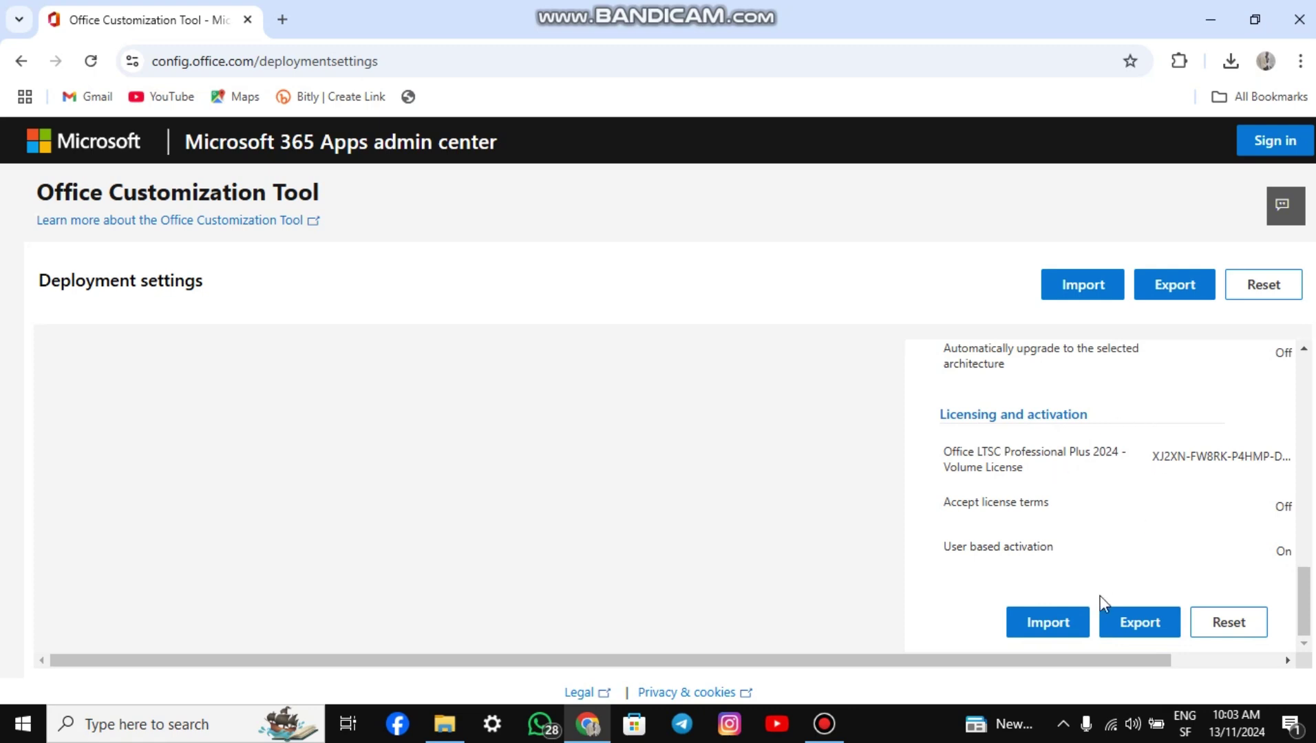
{"action": "left_click", "coordinate": [1137, 625]}
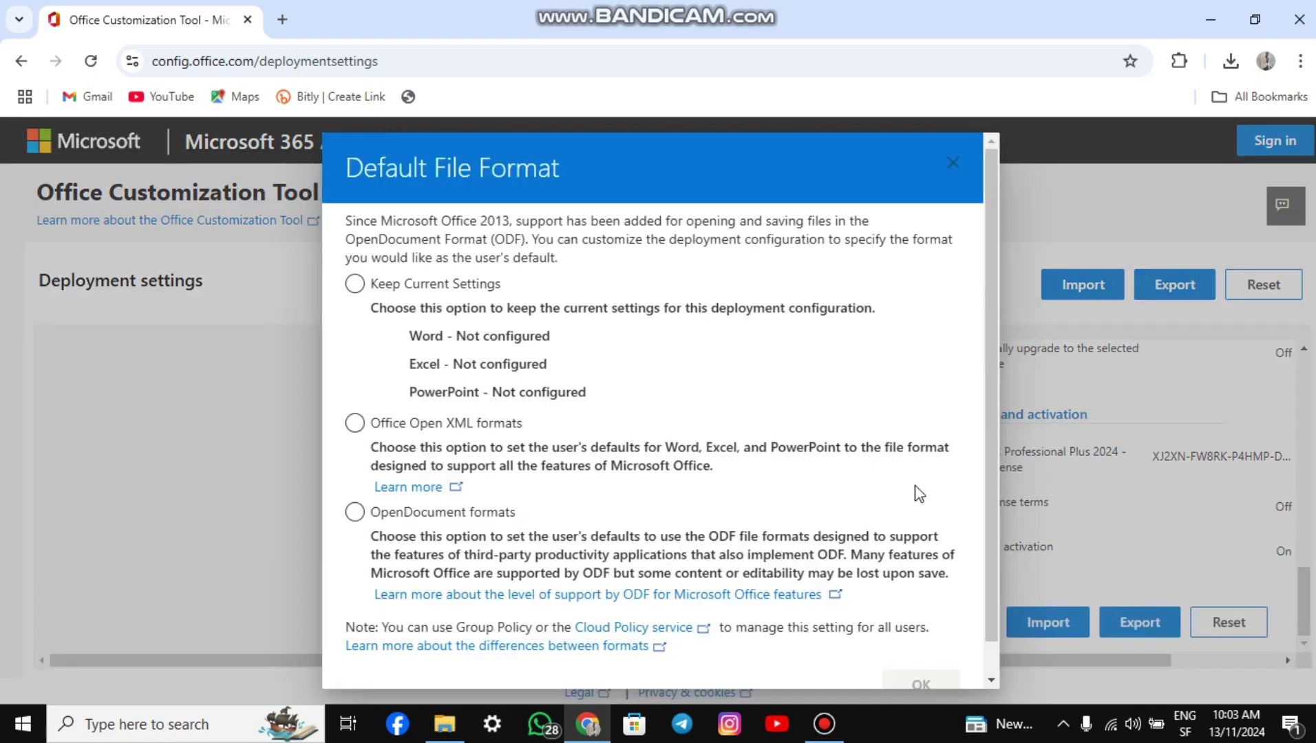
Choose Office Open XML formats as default, accept the license terms, and export Configuration.xml
{"action": "scroll", "coordinate": [408, 400], "scroll_direction": "down", "scroll_amount": 1}
{"action": "left_click", "coordinate": [407, 399]}
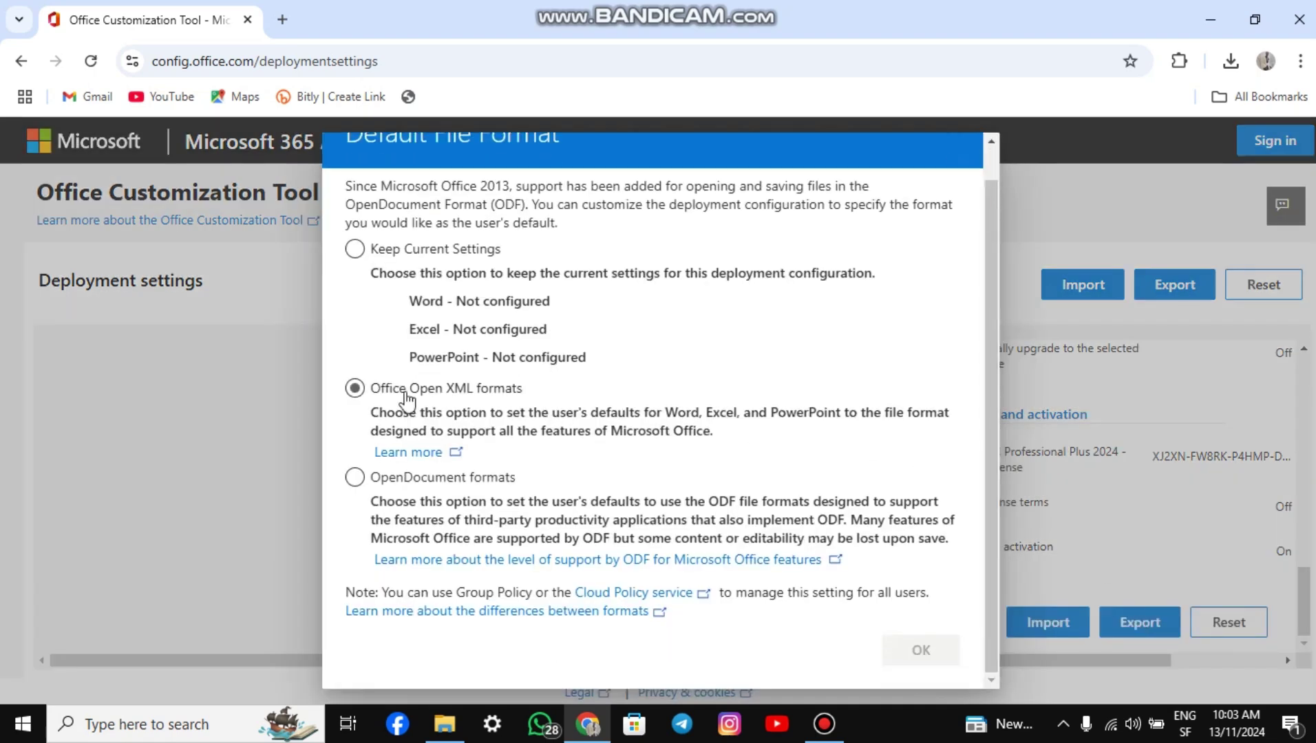
{"action": "left_click", "coordinate": [356, 390]}
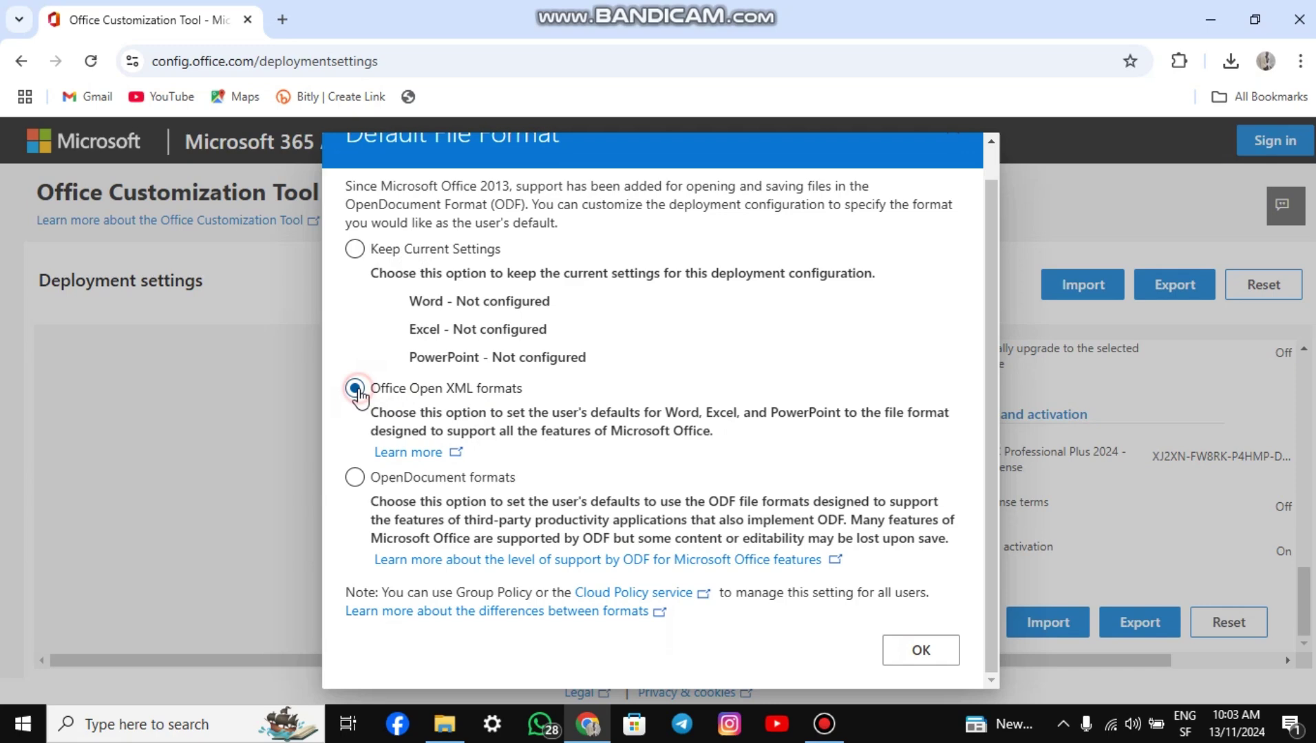
{"action": "left_click", "coordinate": [904, 649]}
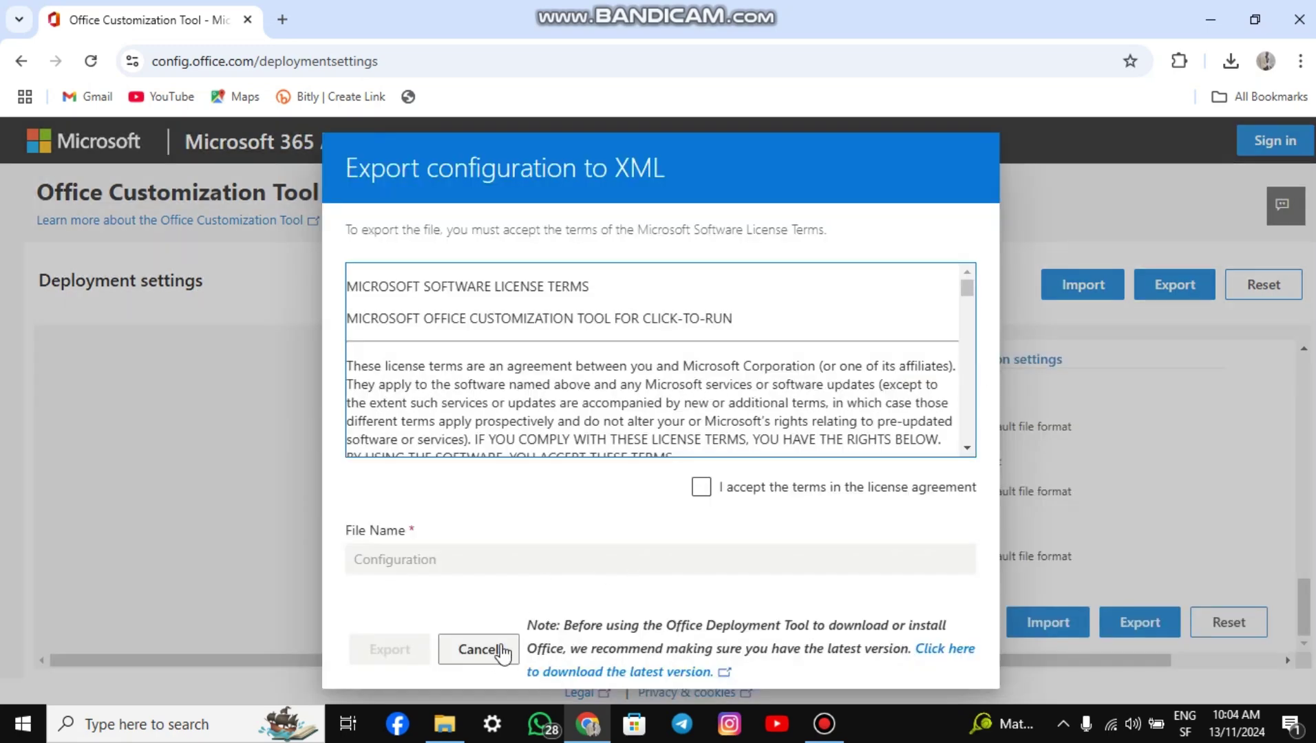
{"action": "left_click", "coordinate": [702, 488]}
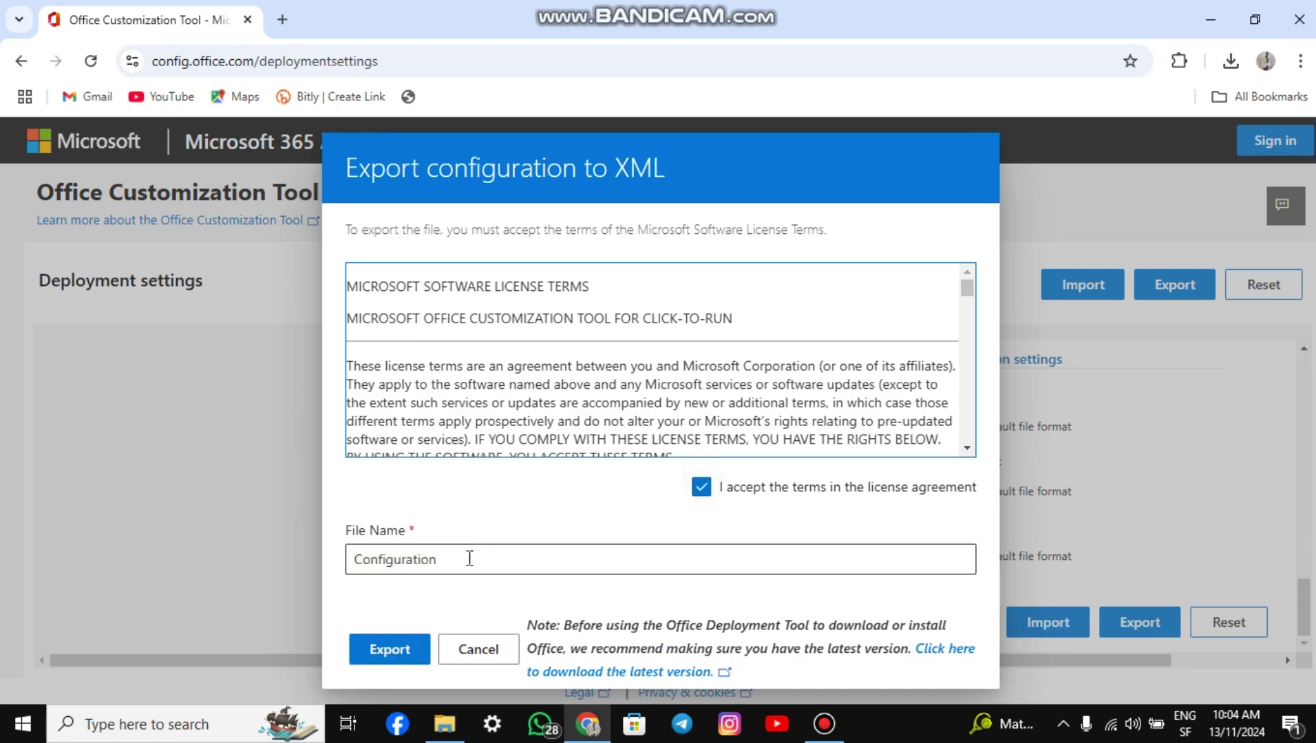
{"action": "left_click", "coordinate": [373, 653]}
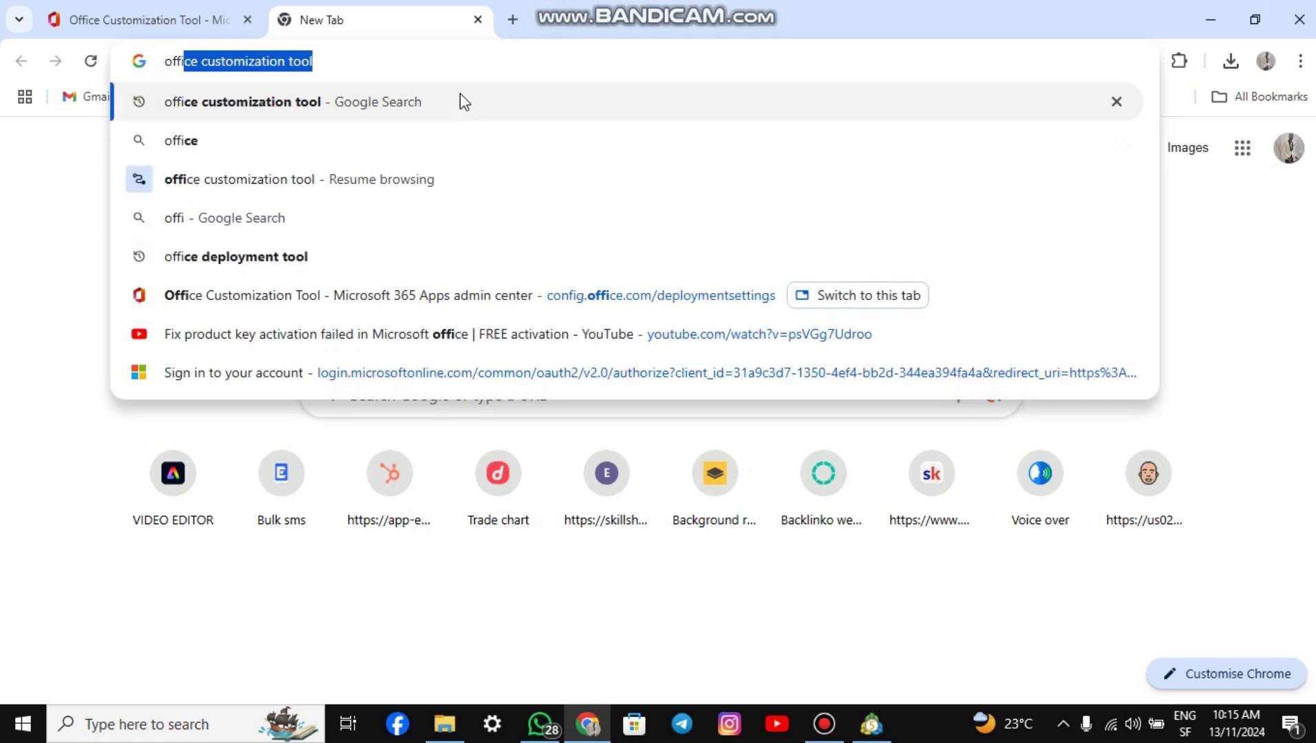
Download the Office Deployment Tool from Microsoft's Download Center via a web search
{"action": "left_click", "coordinate": [398, 268]}
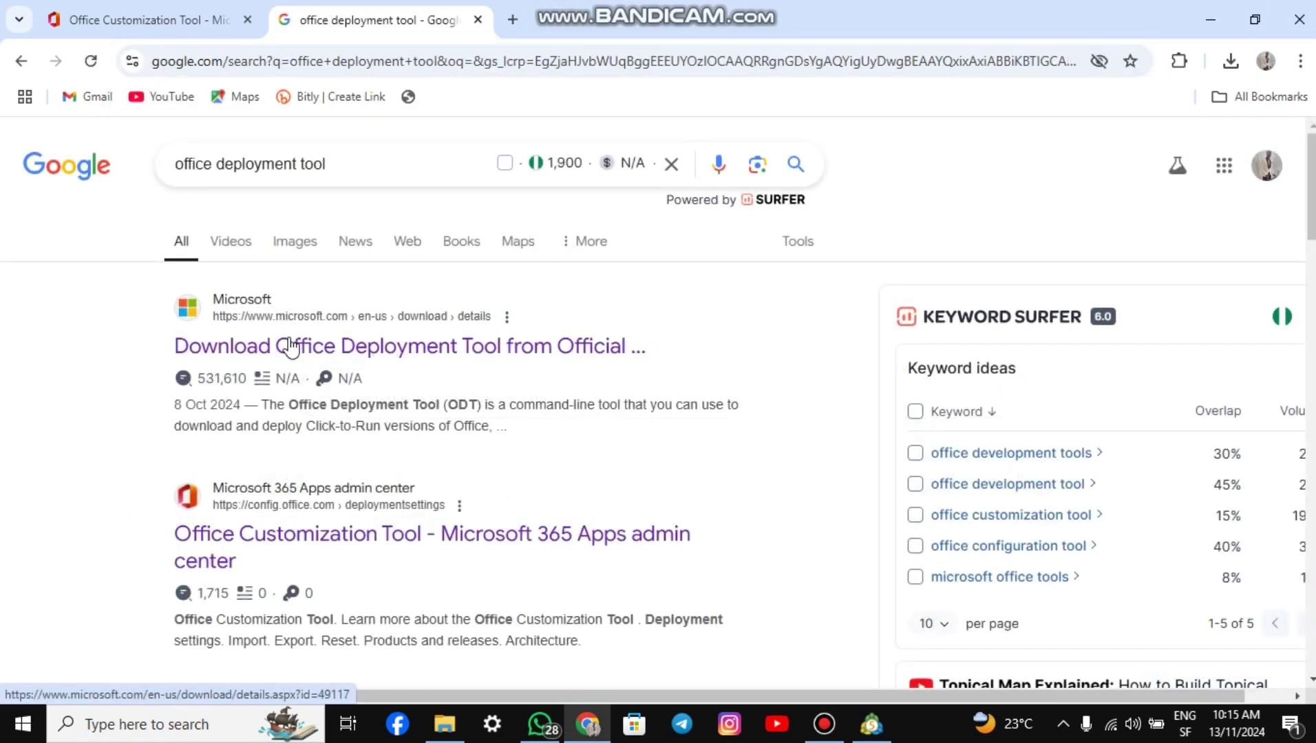
{"action": "left_click", "coordinate": [291, 347]}
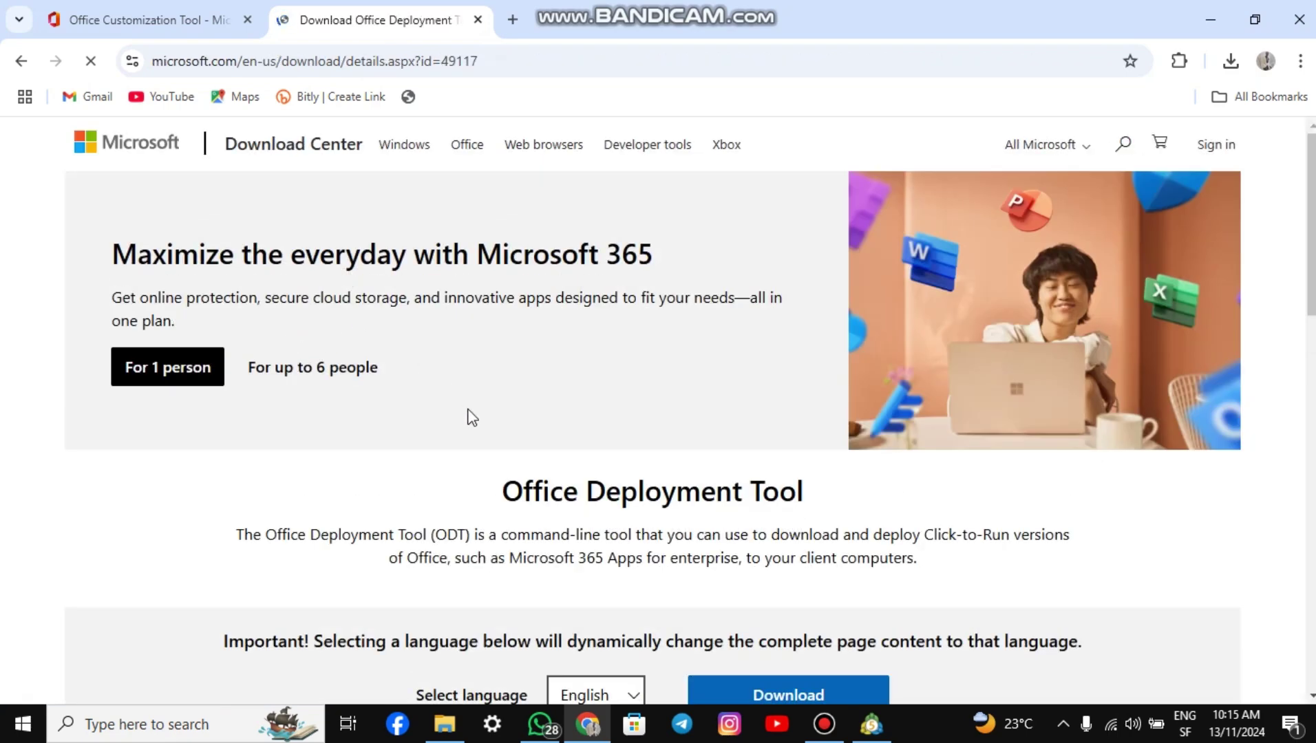
{"action": "scroll", "coordinate": [470, 417], "scroll_direction": "down", "scroll_amount": 4}
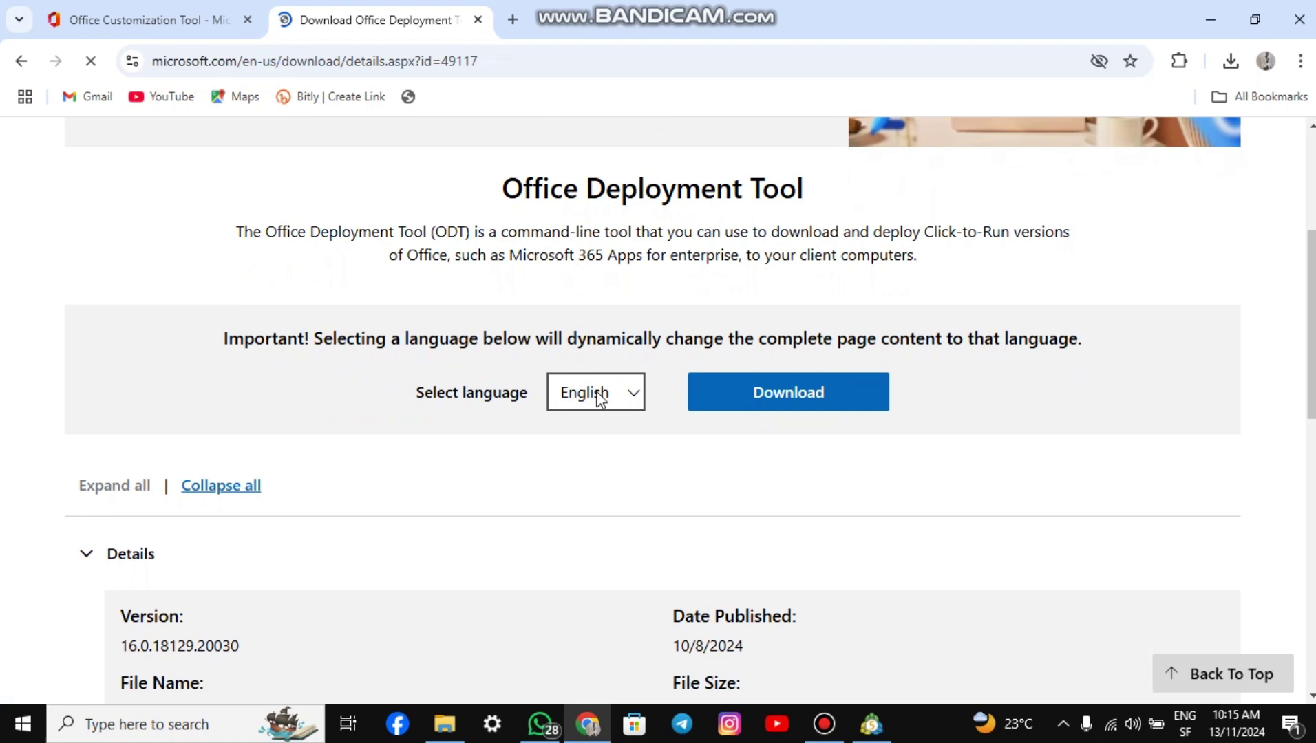
{"action": "left_click", "coordinate": [793, 404]}
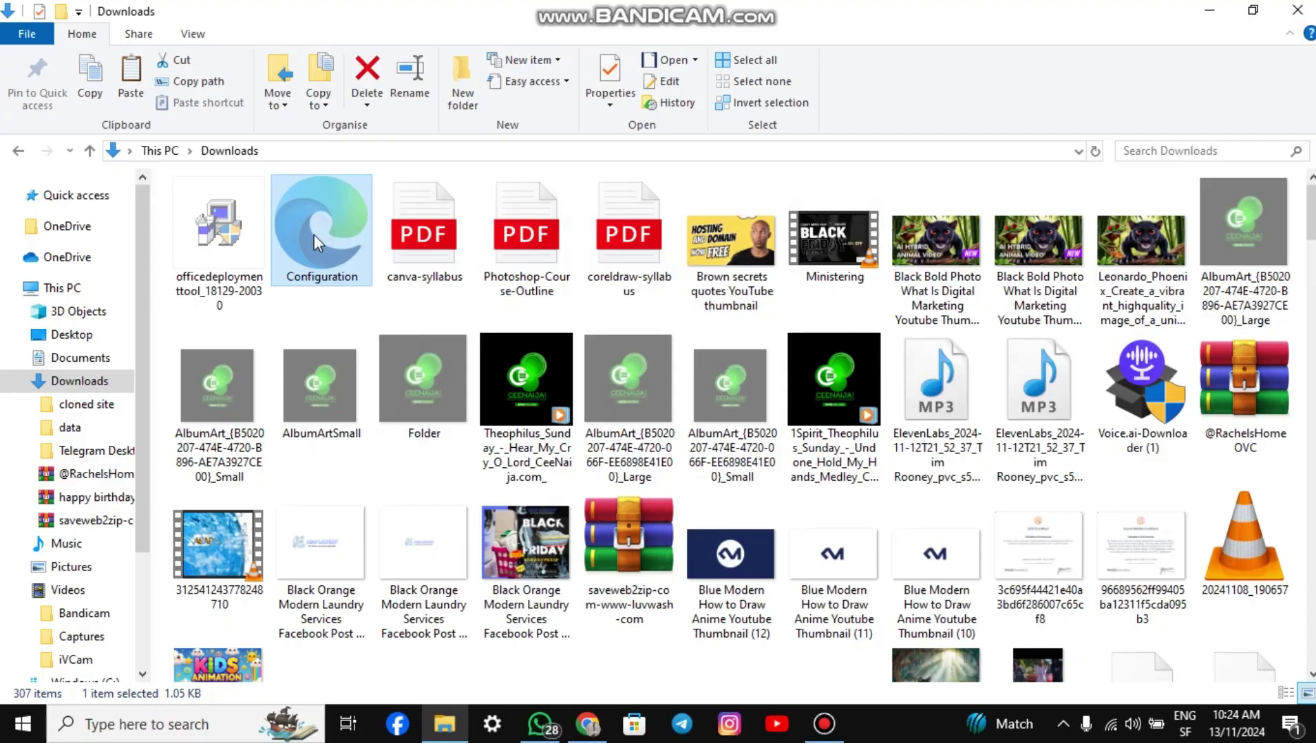
Create an 'office 2024' folder in Downloads and paste officedeploymenttool and Configuration into it
{"action": "left_click", "coordinate": [238, 234], "text": "ctrl"}
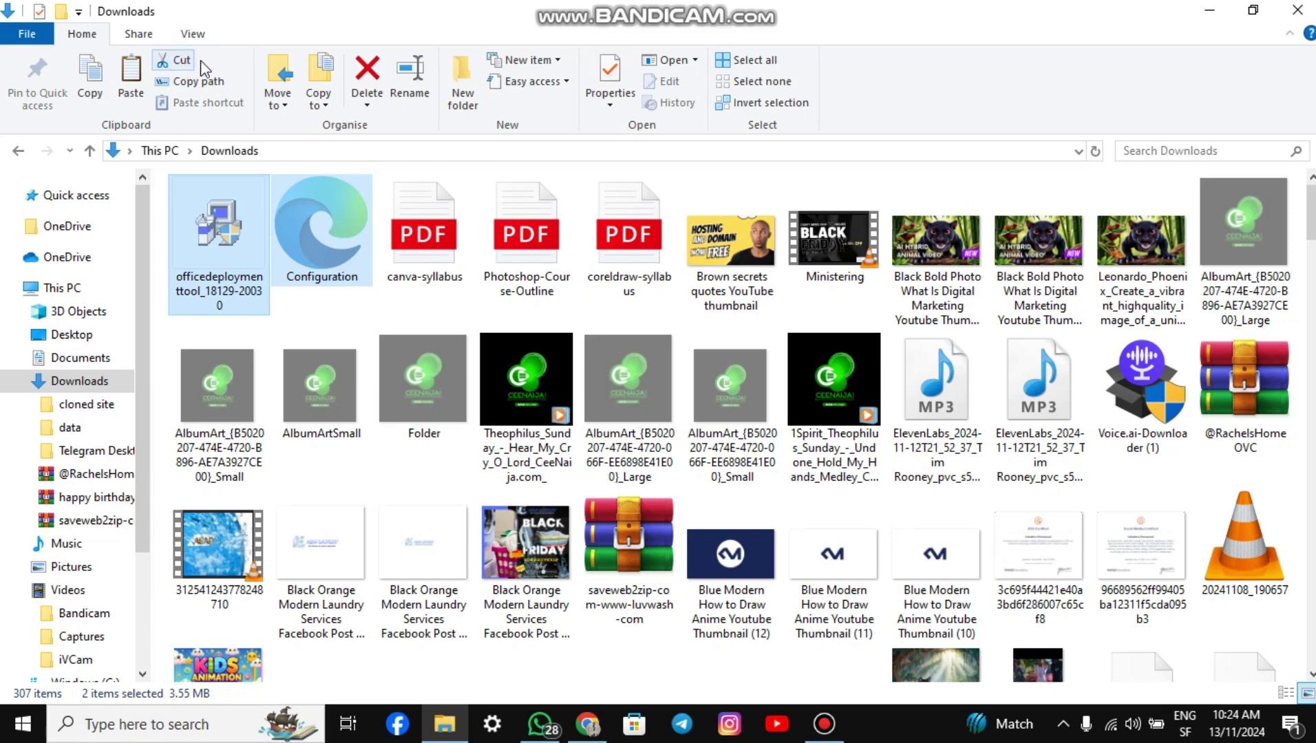
{"action": "left_click", "coordinate": [463, 96]}
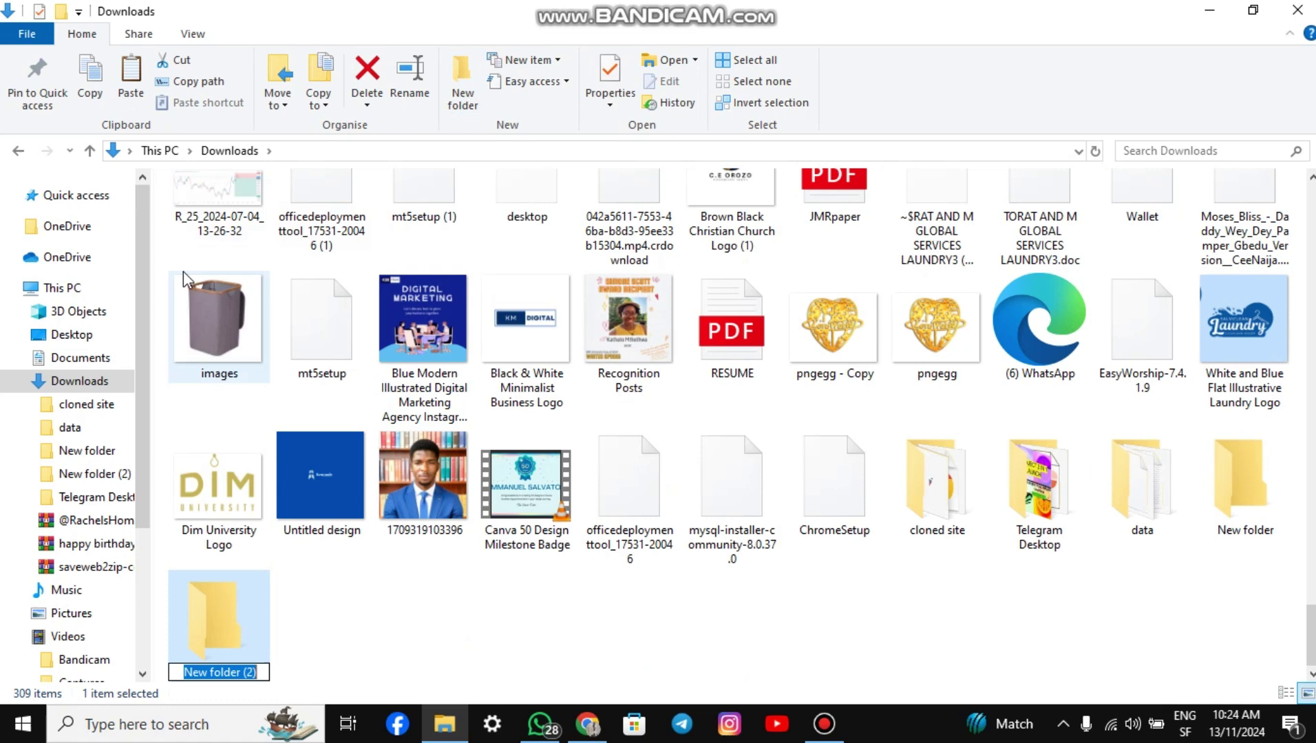
{"action": "type", "text": "office"}
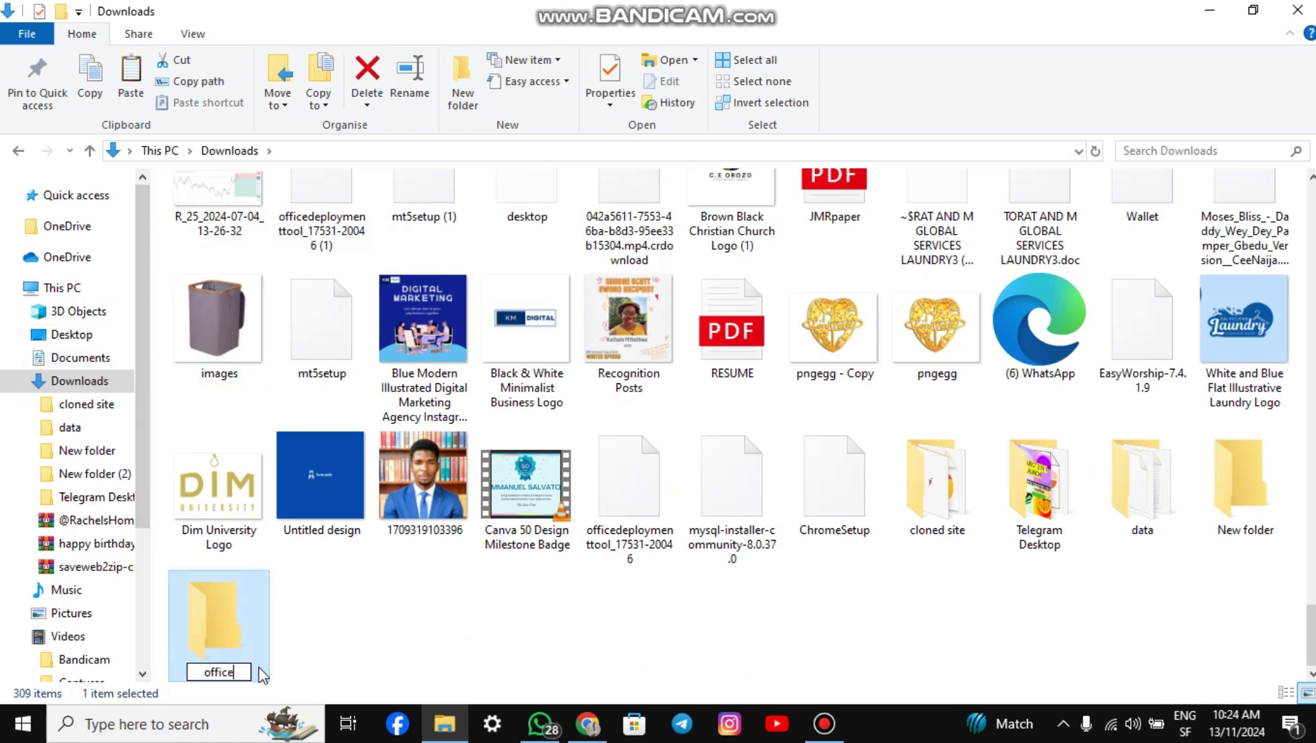
{"action": "type", "text": " 2024"}
{"action": "key", "text": "Return"}
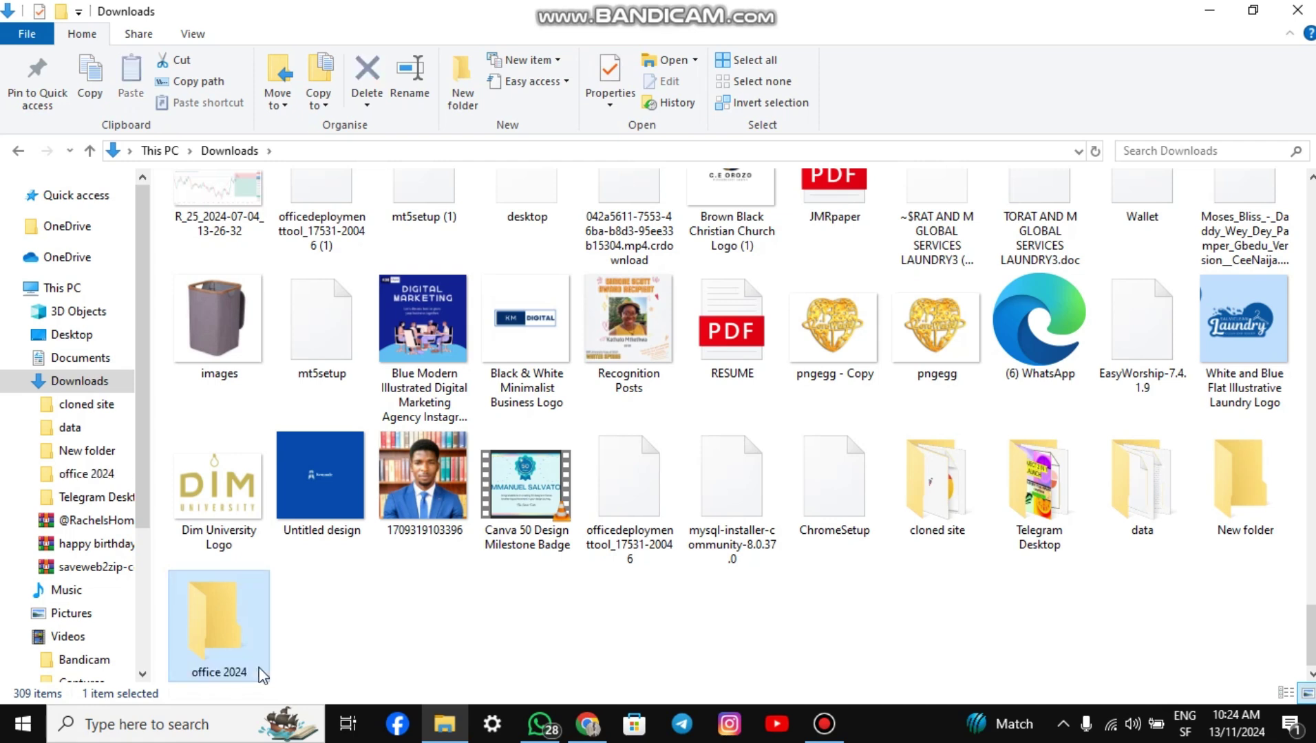
{"action": "double_click", "coordinate": [248, 638]}
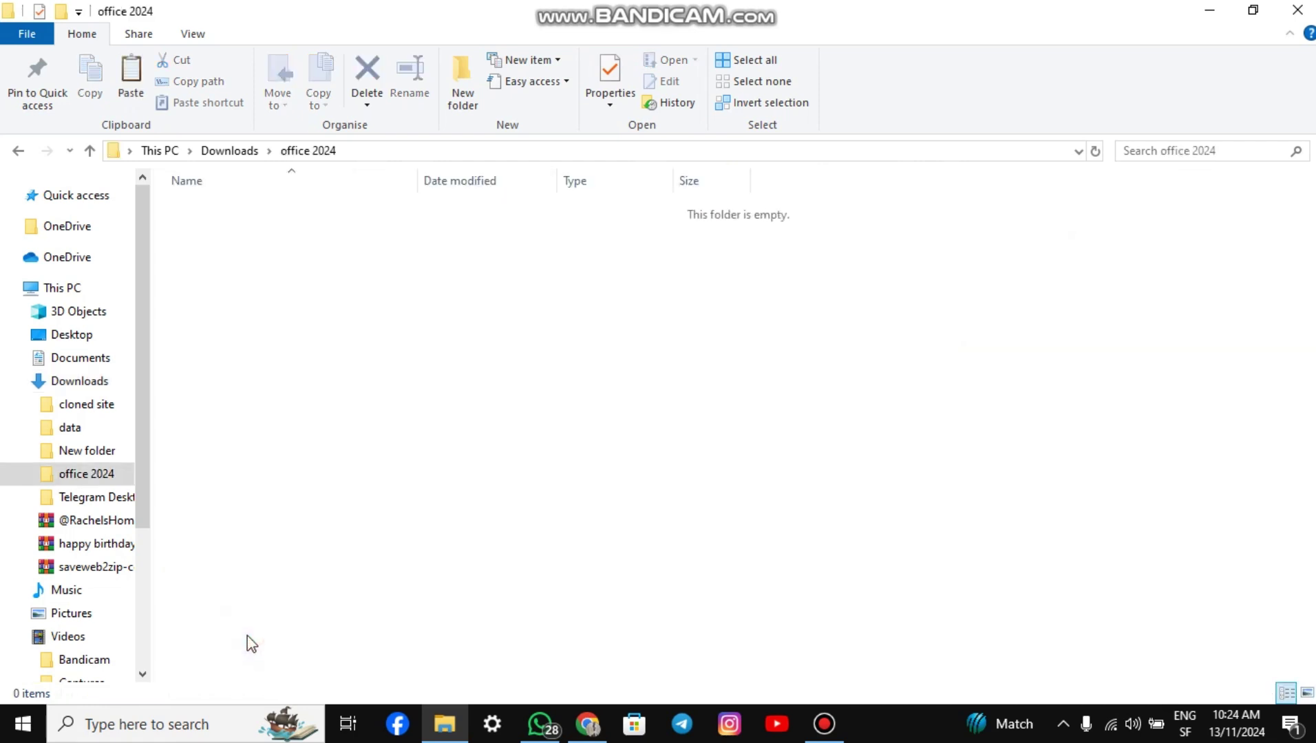
{"action": "left_click", "coordinate": [131, 75]}
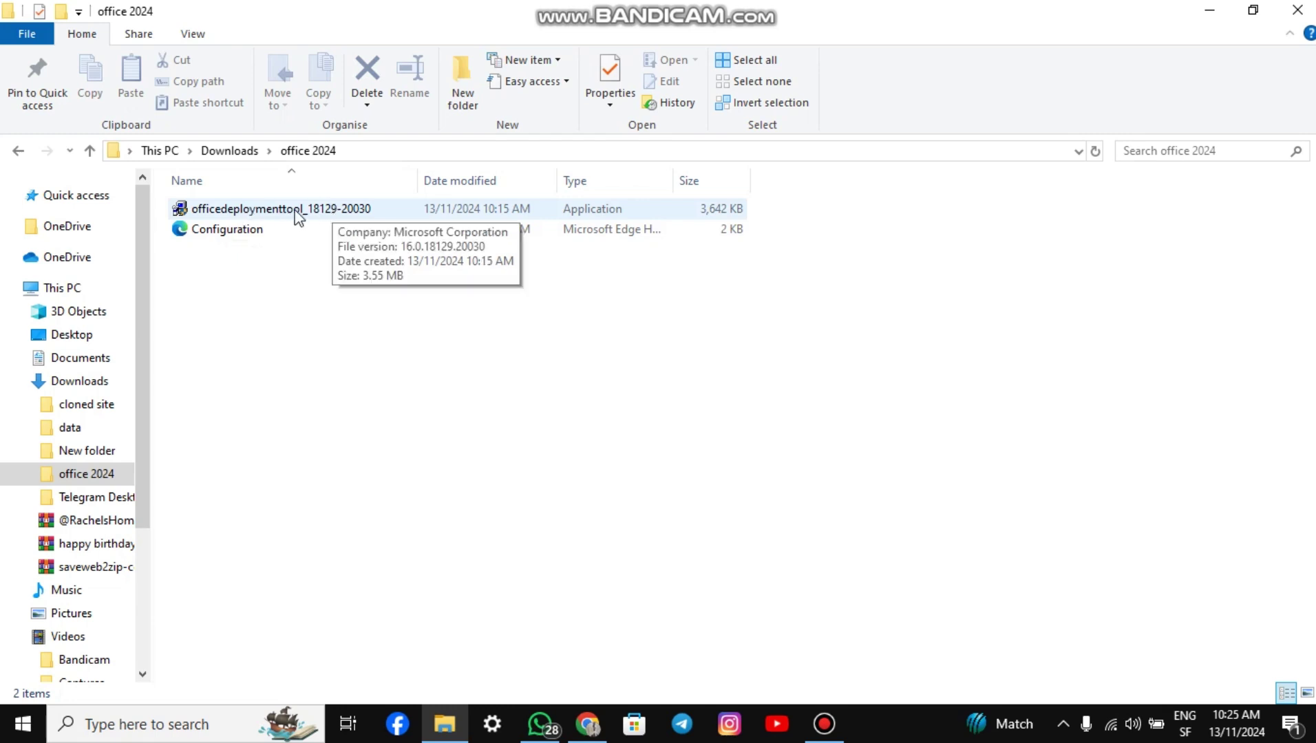
Run officedeploymenttool as administrator, accept the license, and extract it into Downloads\office 2024
{"action": "right_click", "coordinate": [384, 210]}
{"action": "left_click", "coordinate": [444, 166]}
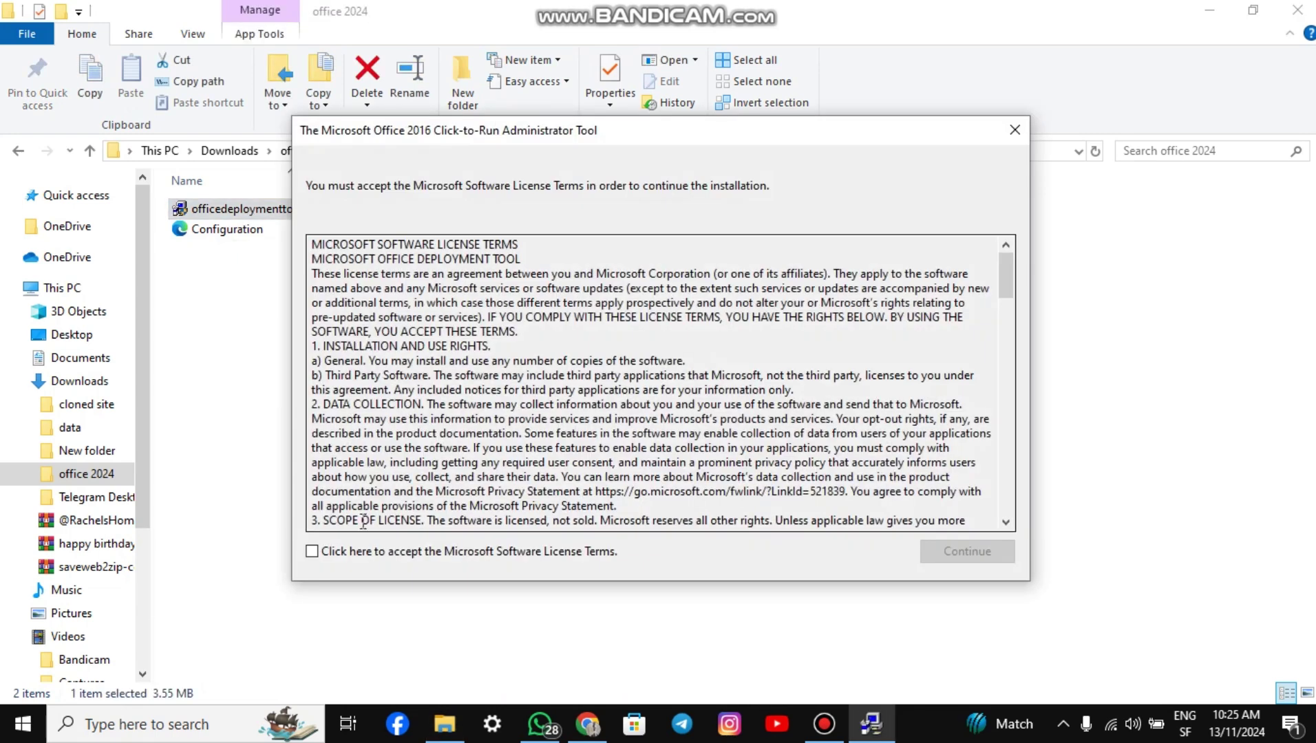
{"action": "left_click", "coordinate": [312, 551]}
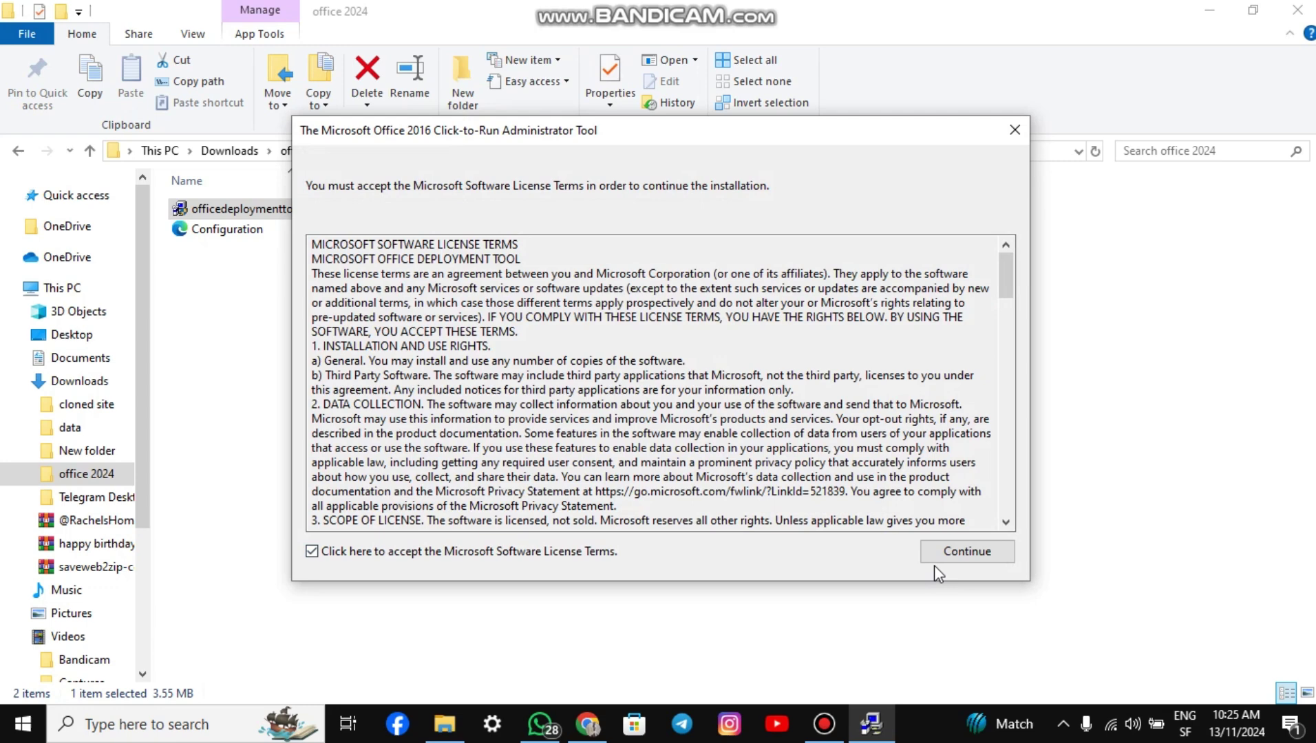
{"action": "left_click", "coordinate": [950, 553]}
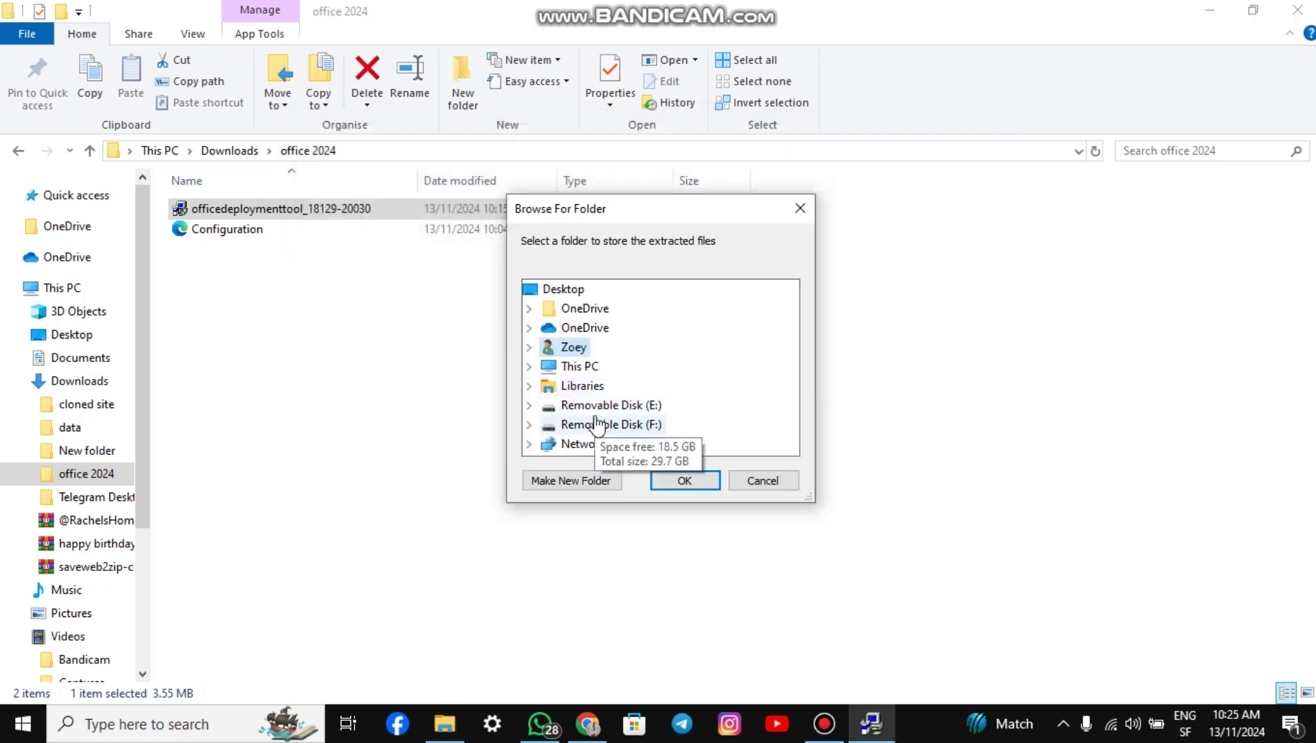
{"action": "left_click", "coordinate": [529, 367]}
{"action": "left_click", "coordinate": [547, 364]}
{"action": "left_click", "coordinate": [638, 426]}
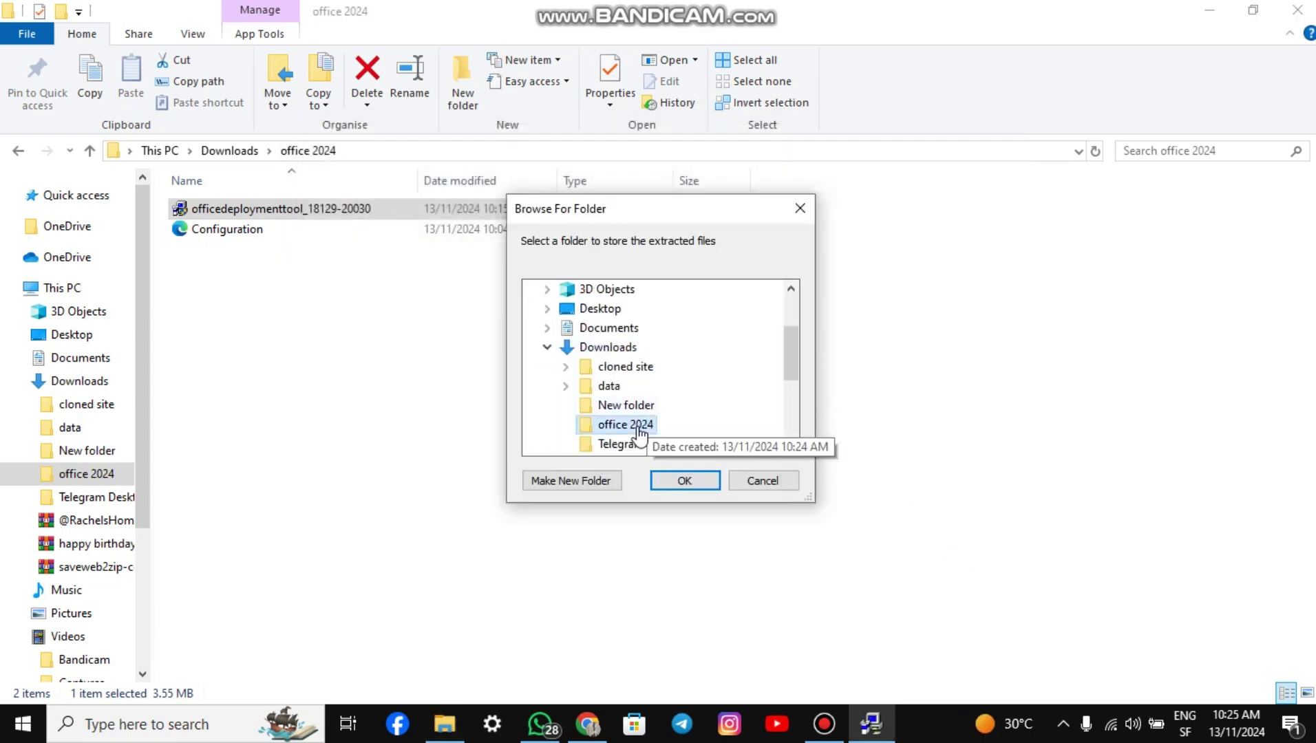
{"action": "left_click", "coordinate": [678, 482]}
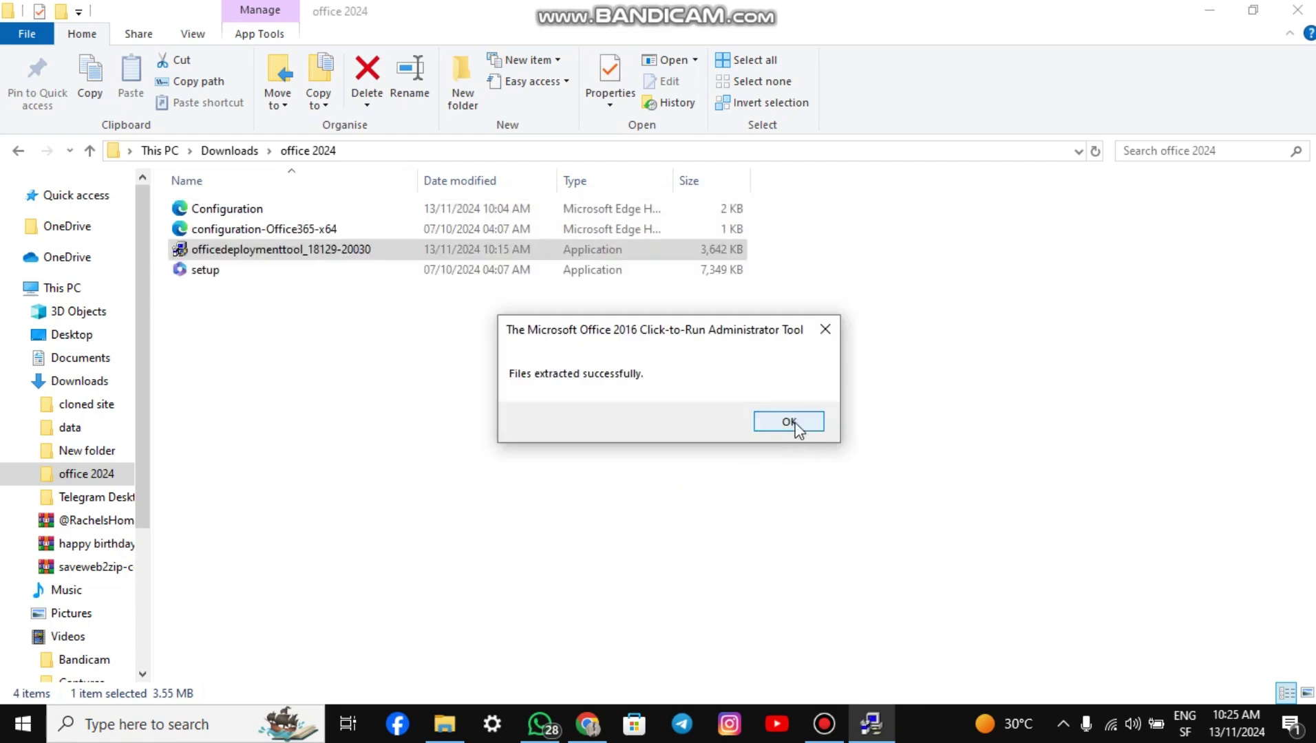
{"action": "left_click", "coordinate": [789, 422]}
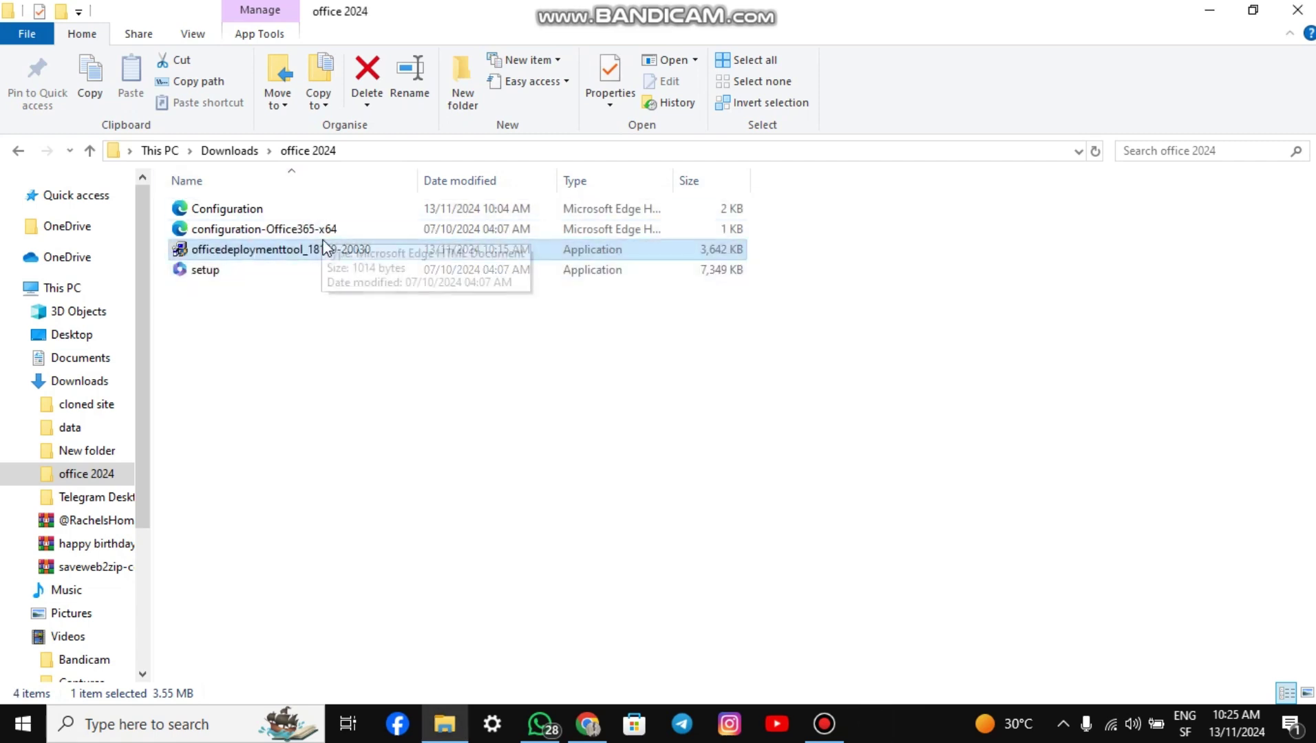
{"action": "left_click", "coordinate": [207, 413]}
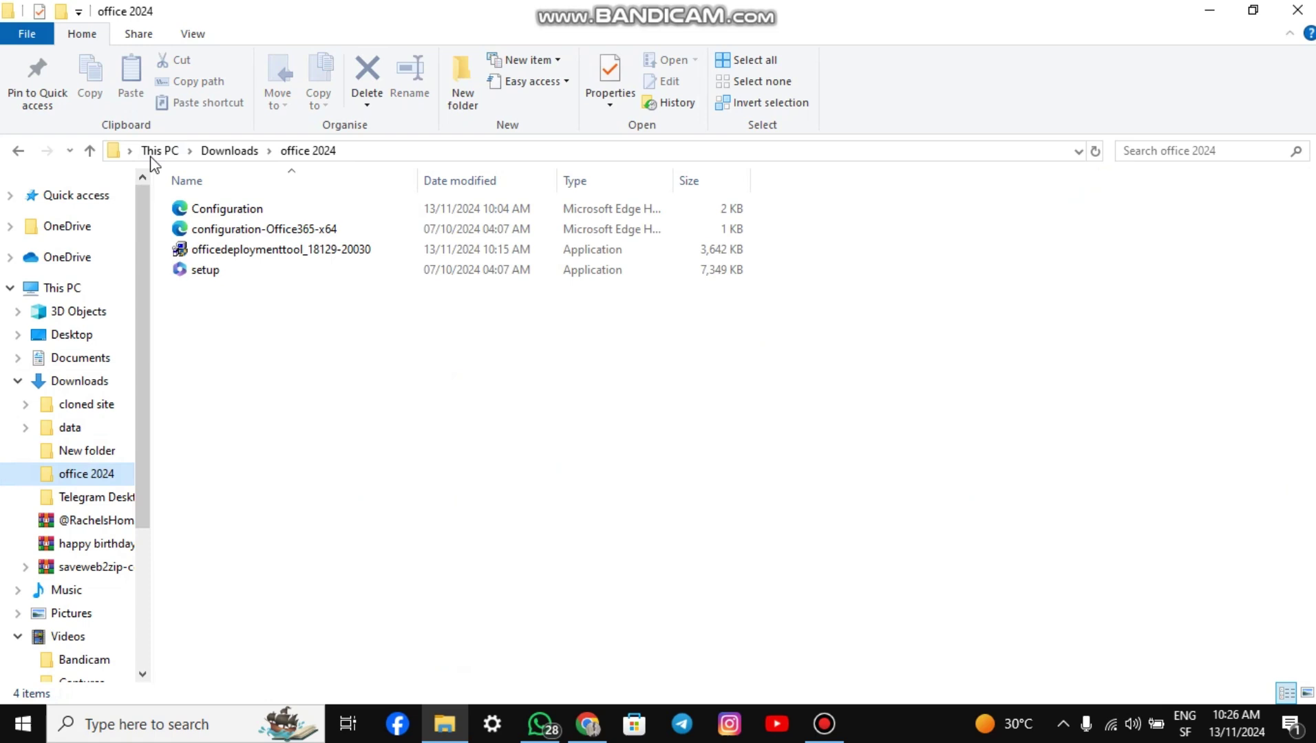
Copy the office 2024 folder from Downloads and paste it into Windows (C:)
{"action": "left_click", "coordinate": [18, 151]}
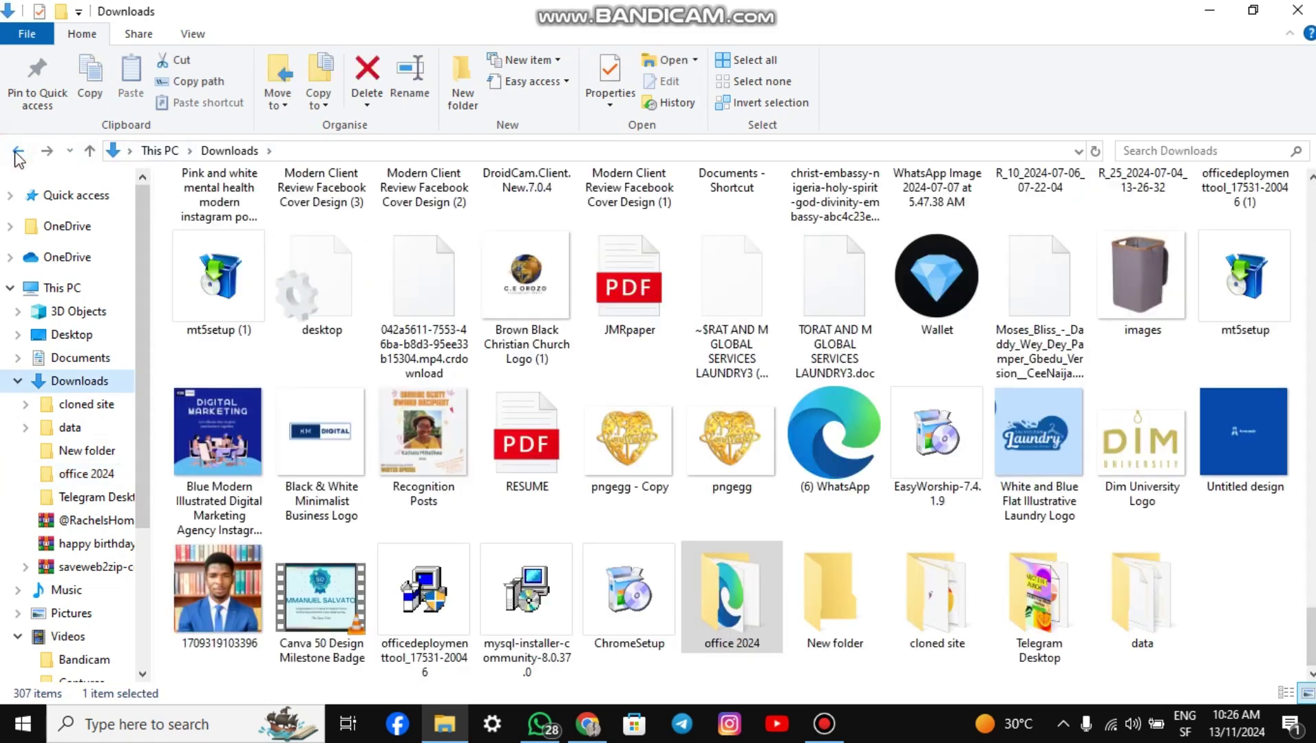
{"action": "right_click", "coordinate": [87, 476]}
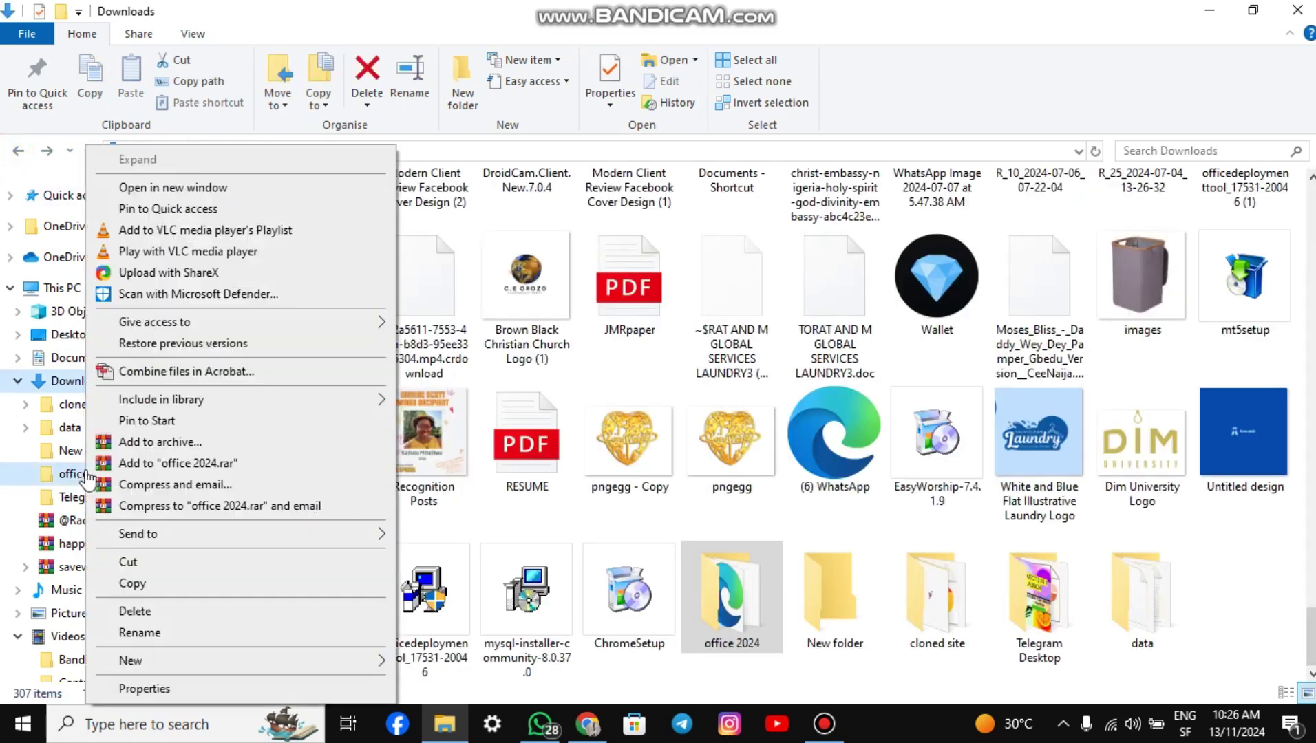
{"action": "left_click", "coordinate": [132, 584]}
{"action": "double_click", "coordinate": [31, 290]}
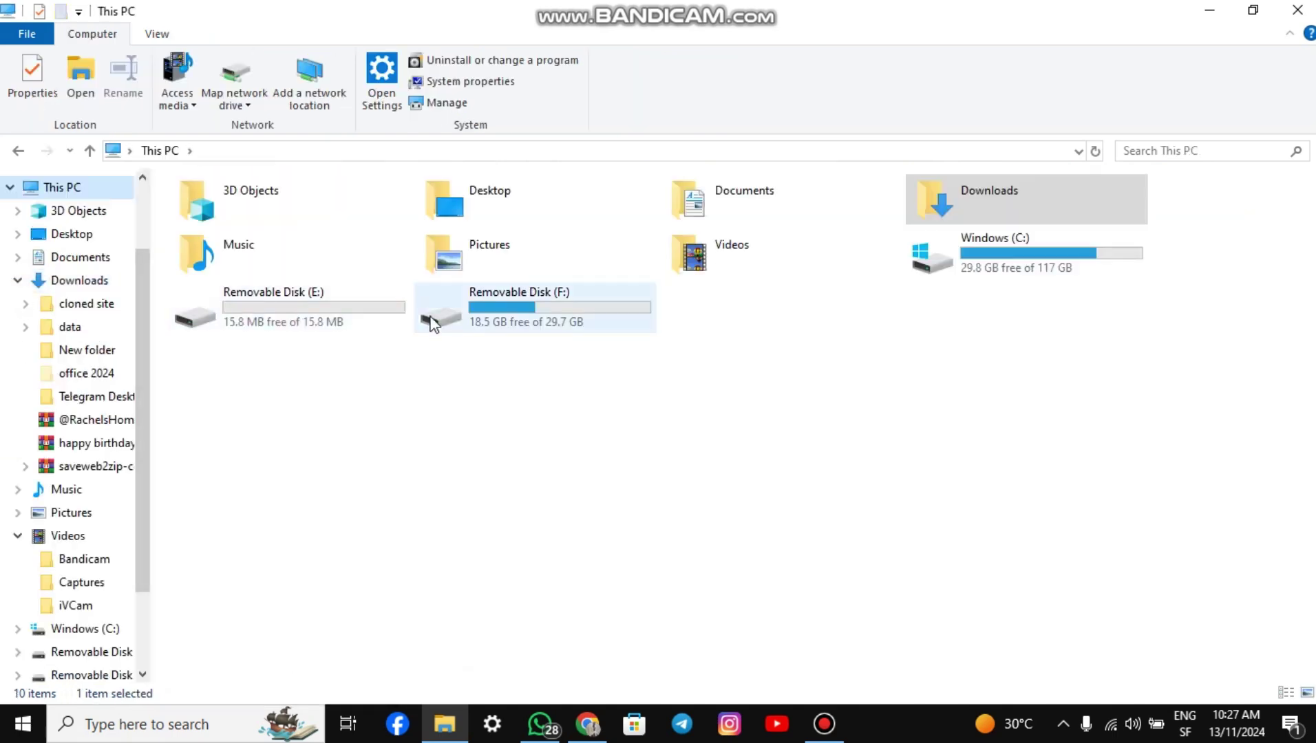
{"action": "double_click", "coordinate": [1048, 262]}
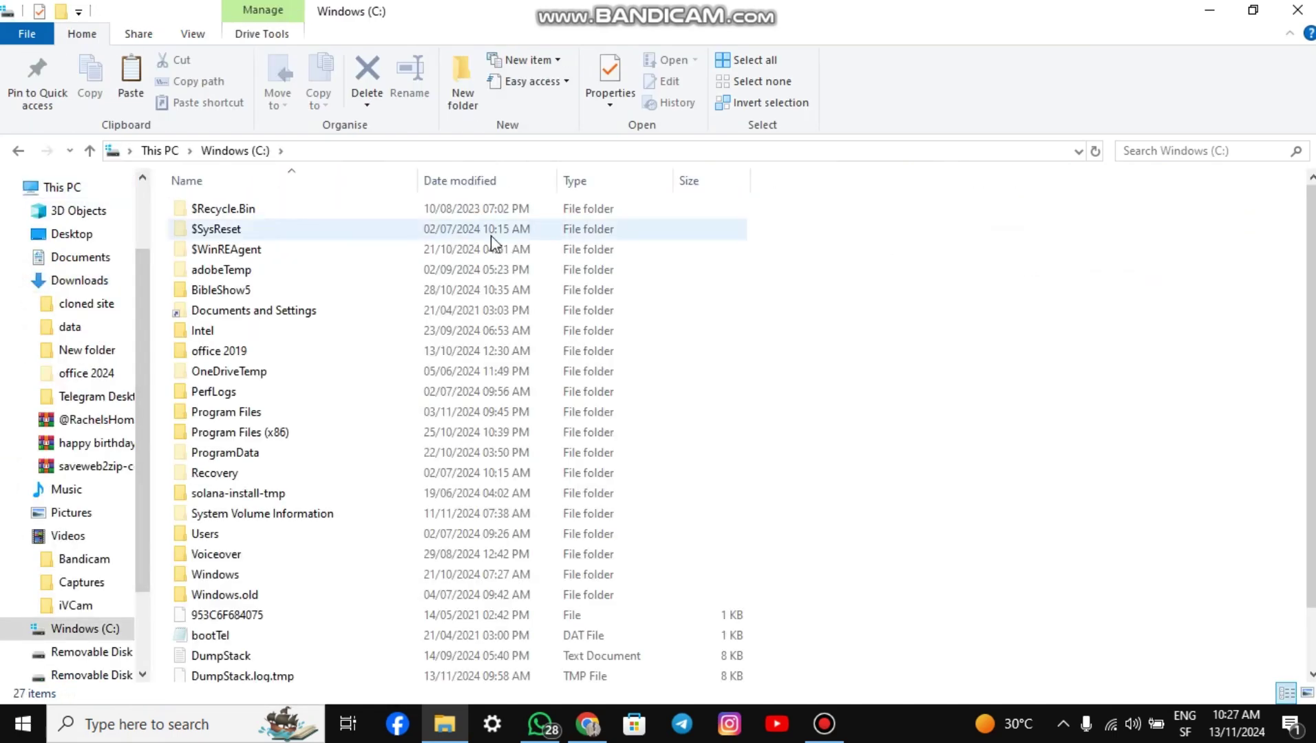
{"action": "key", "text": "ctrl+v"}
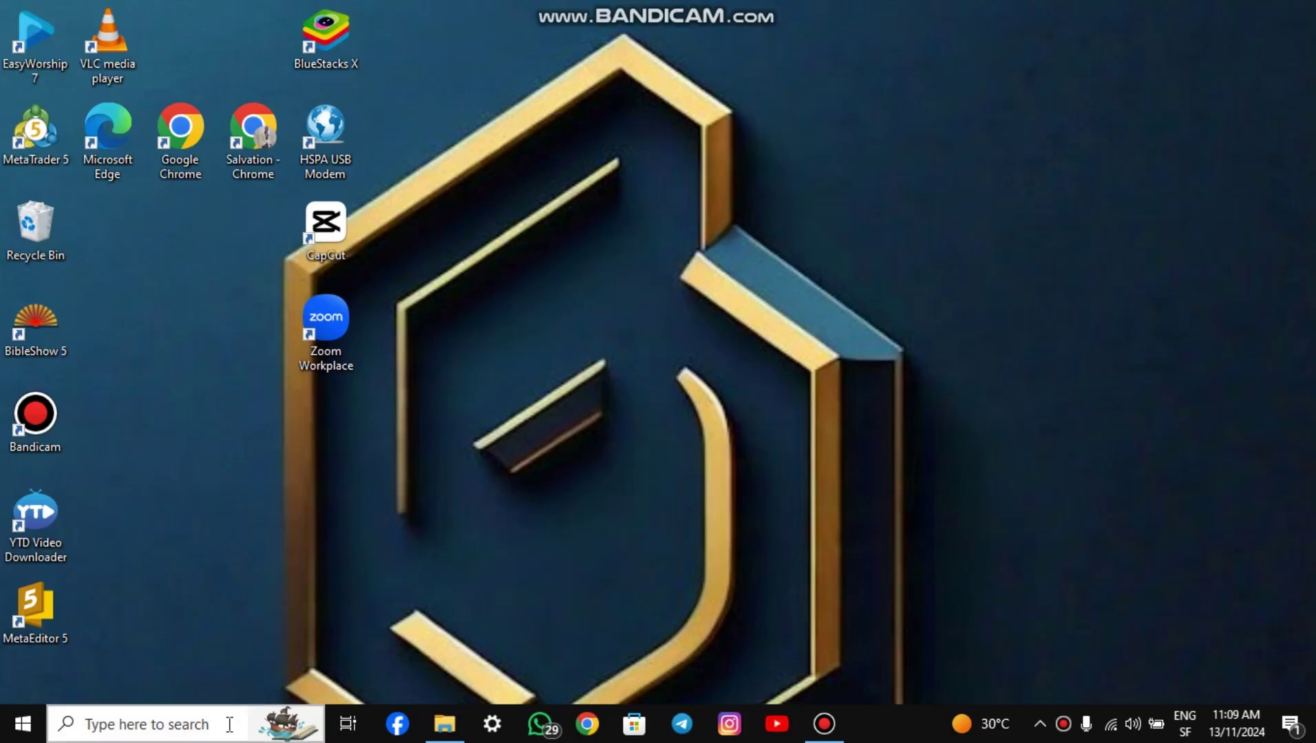
Launch Command Prompt as administrator and change directory to c:\office 2024 using clipboard history
{"action": "left_click", "coordinate": [228, 727]}
{"action": "type", "text": "cmd"}
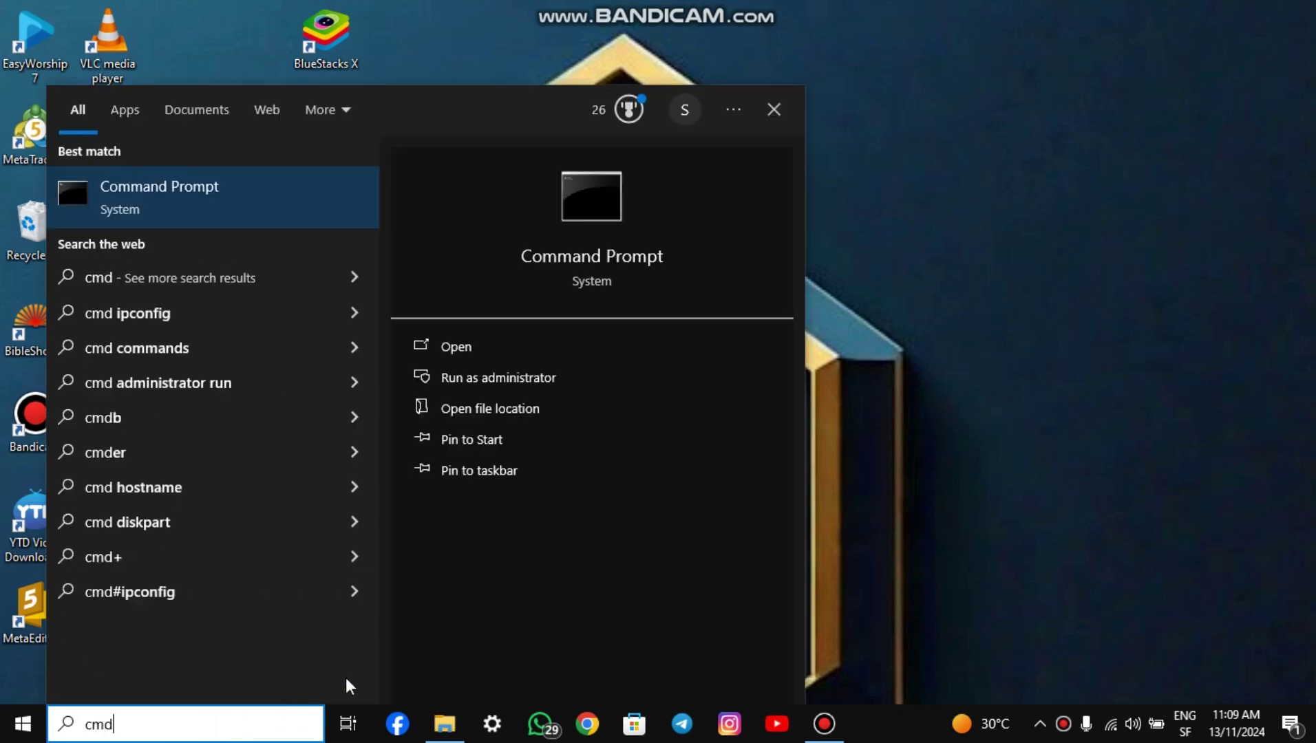
{"action": "left_click", "coordinate": [507, 379]}
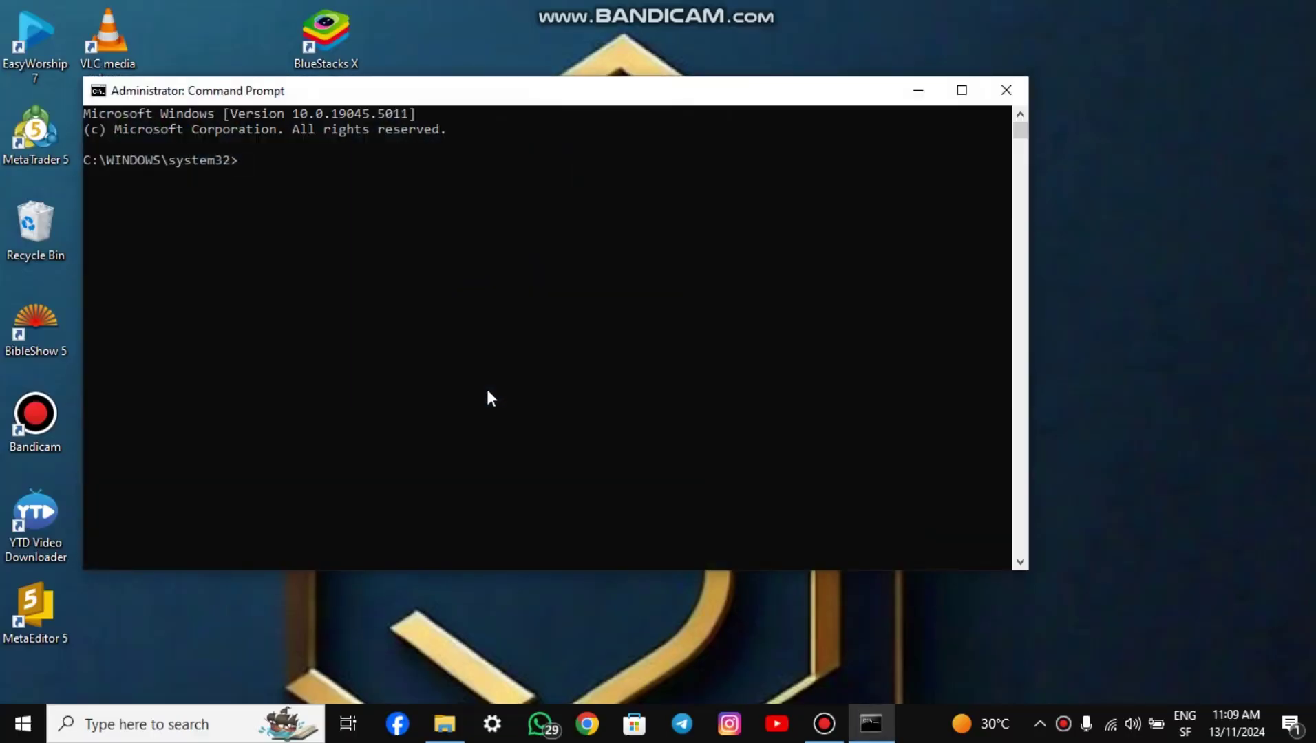
{"action": "key", "text": "super+v"}
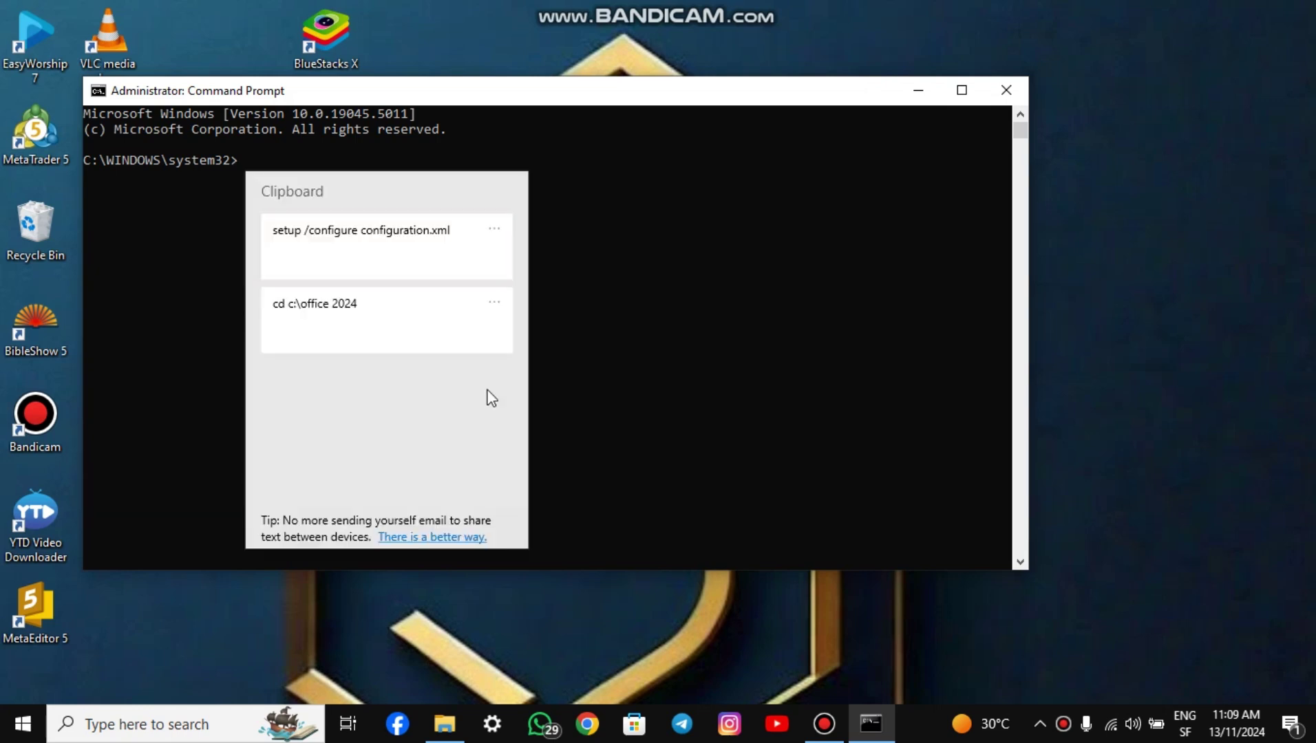
{"action": "left_click", "coordinate": [447, 321]}
{"action": "key", "text": "Return"}
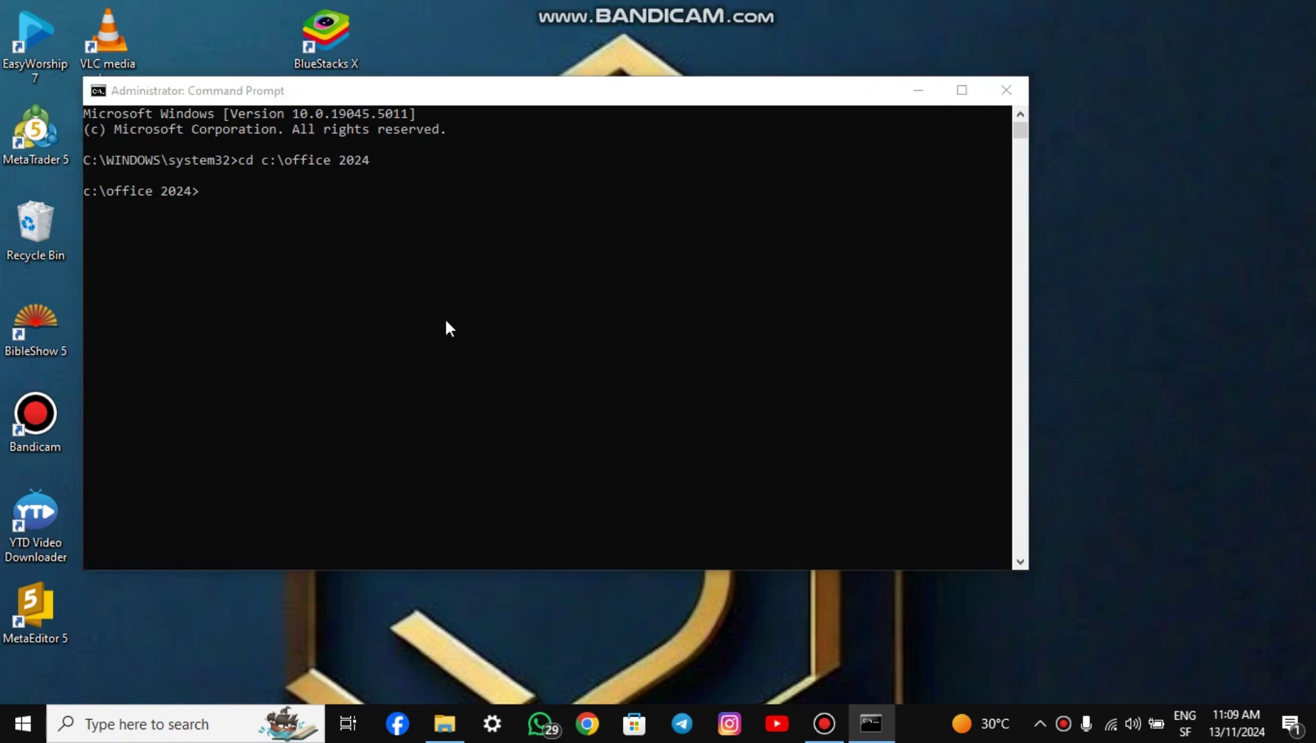
{"action": "key", "text": "super+v"}
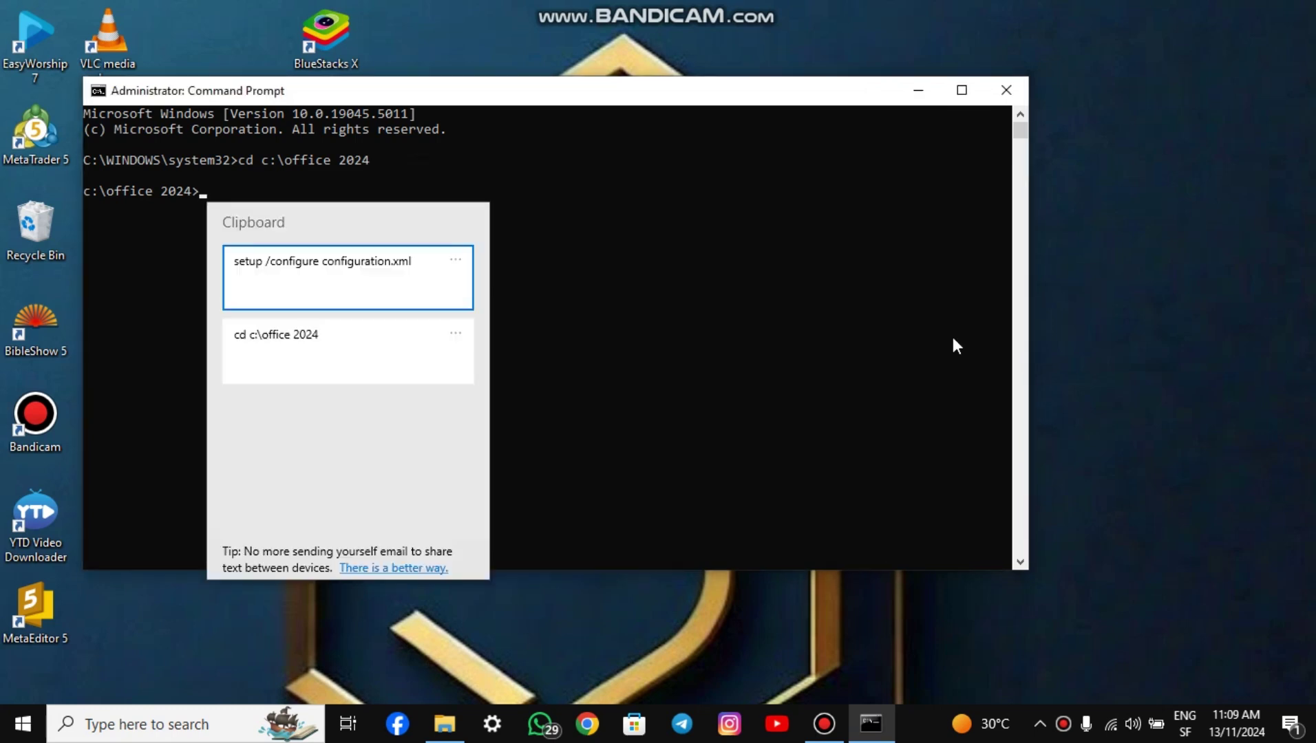
Run 'setup /configure configuration.xml' to start the Office installation
{"action": "left_click", "coordinate": [439, 276]}
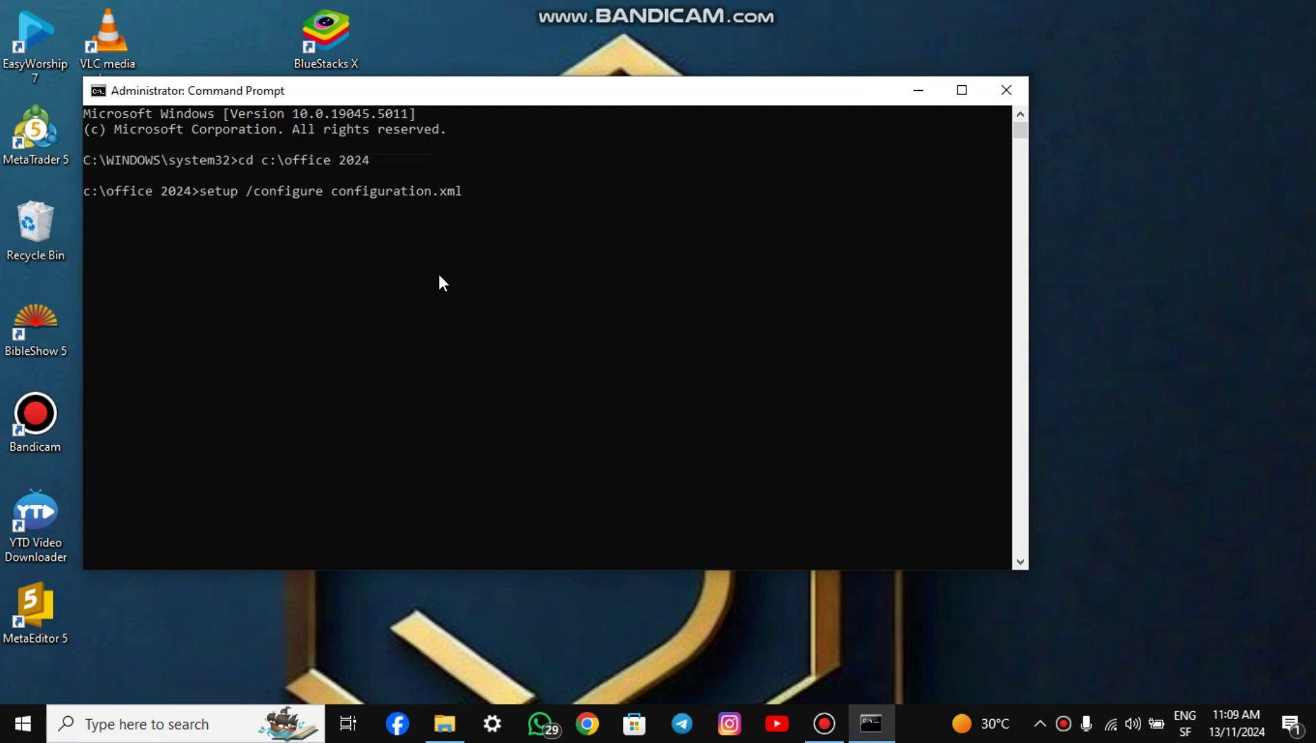
{"action": "key", "text": "Return"}
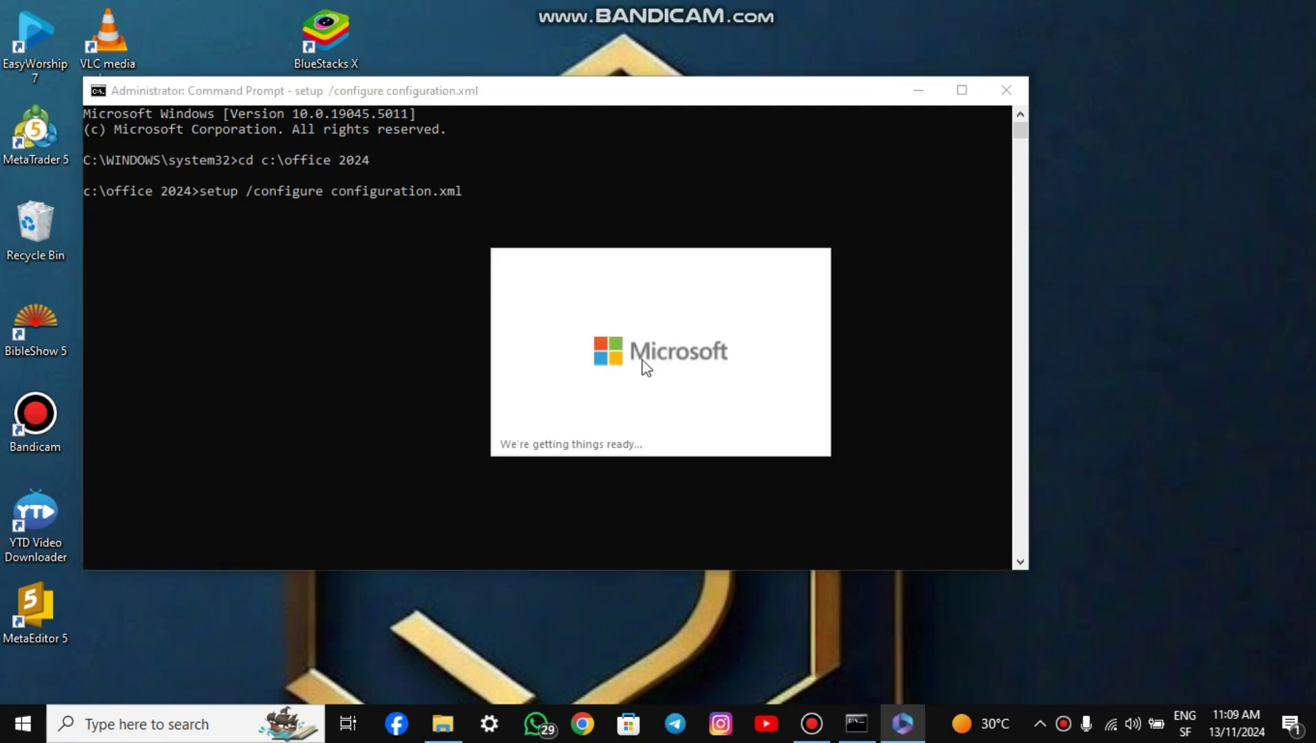